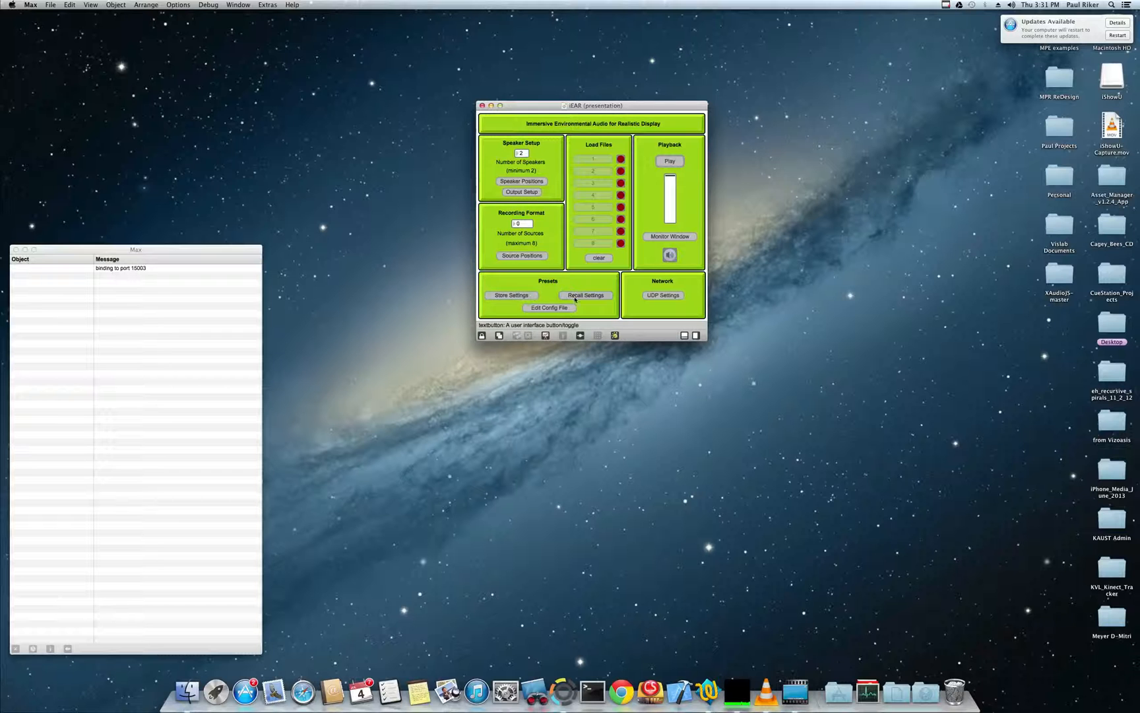
Close the Max message window and reposition the iEAR window on the desktop
drag(631, 106, 685, 129)
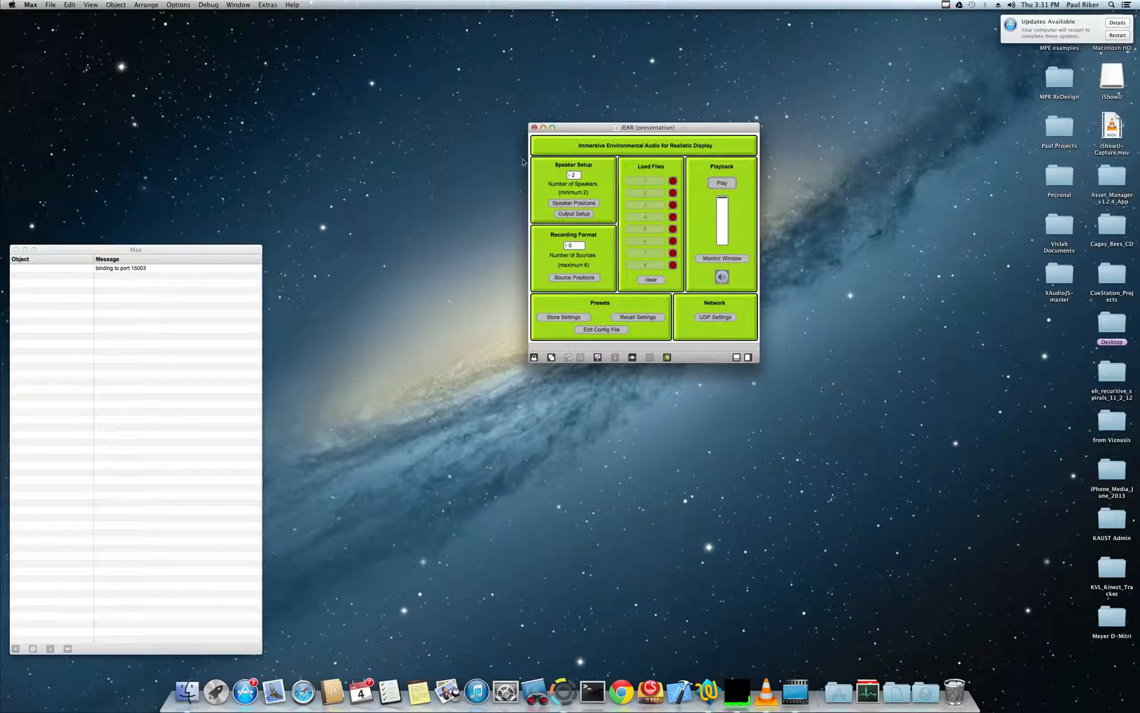
click(25, 250)
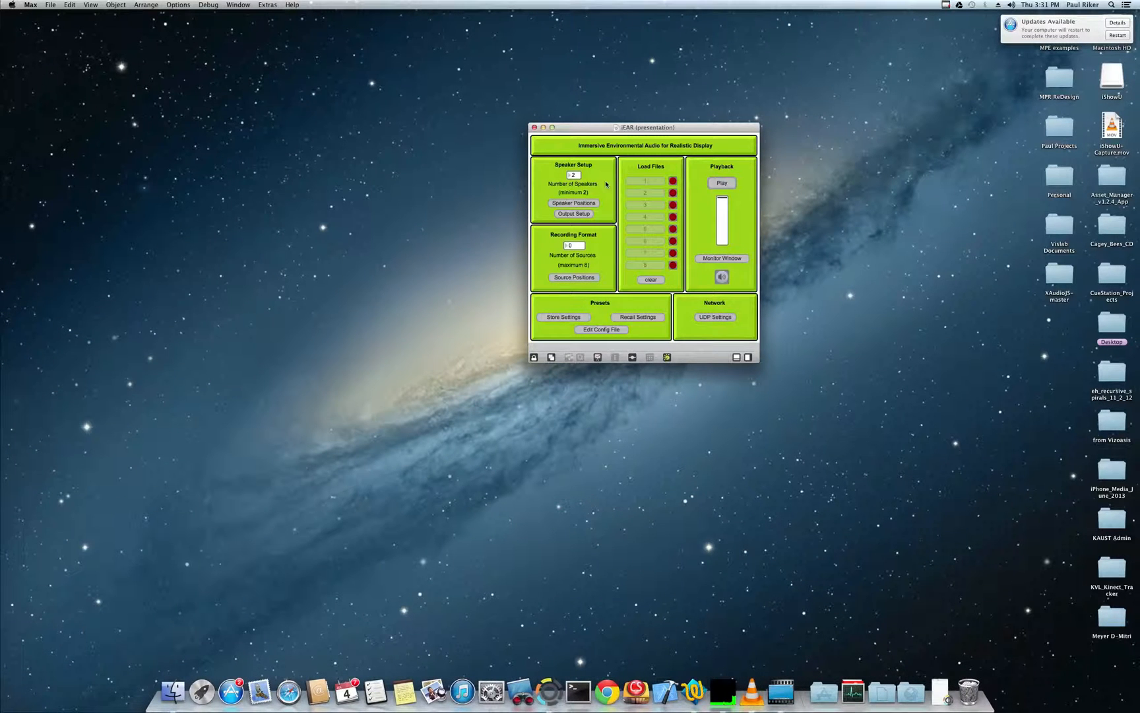
drag(652, 132, 568, 97)
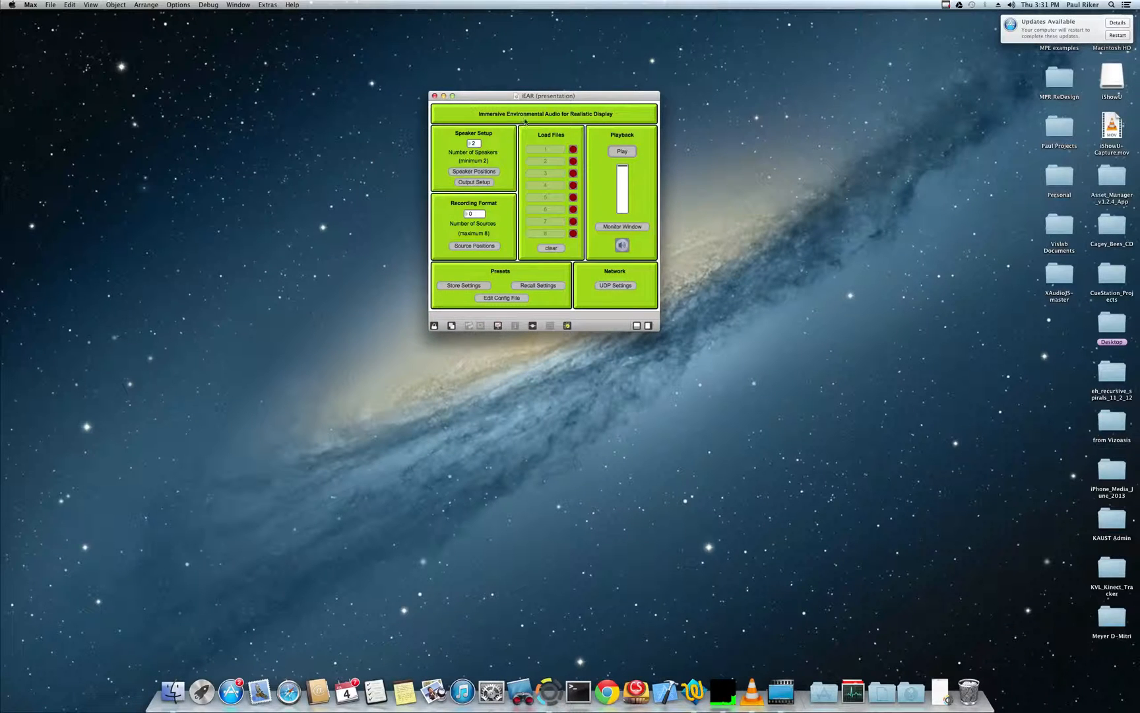
Set the number of speakers to 5, open the speaker positions window, and arrange it beside the iEAR window
click(476, 145)
text(5)
key(Return)
drag(297, 105, 335, 99)
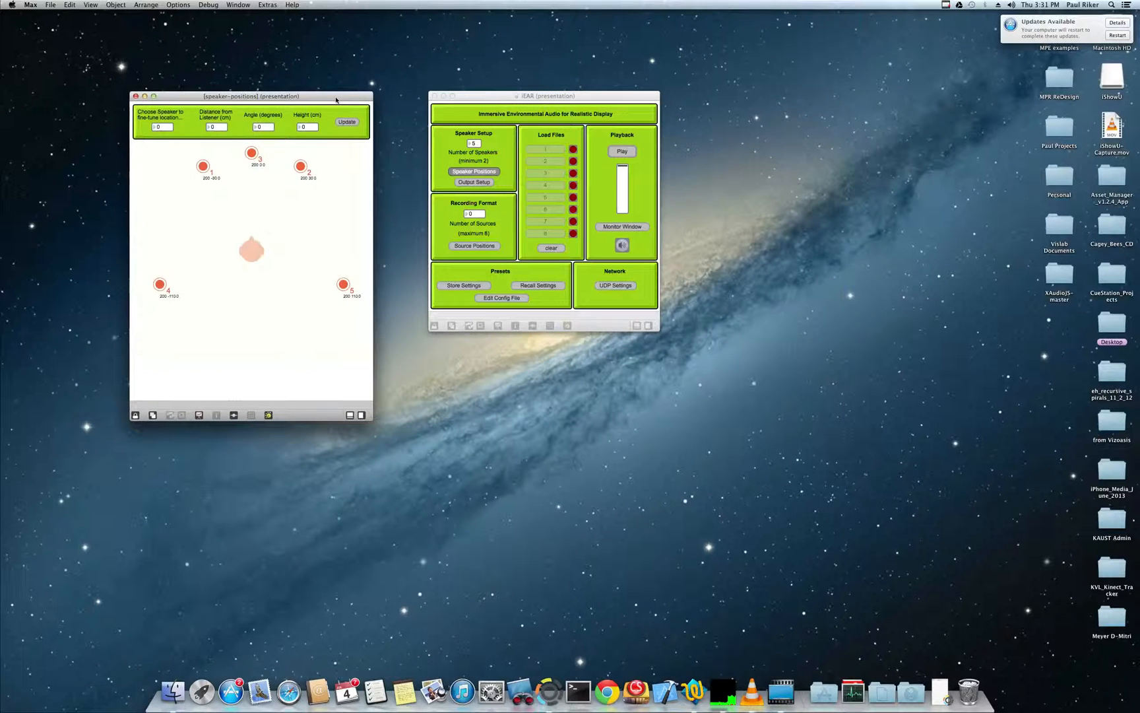
drag(493, 101, 455, 100)
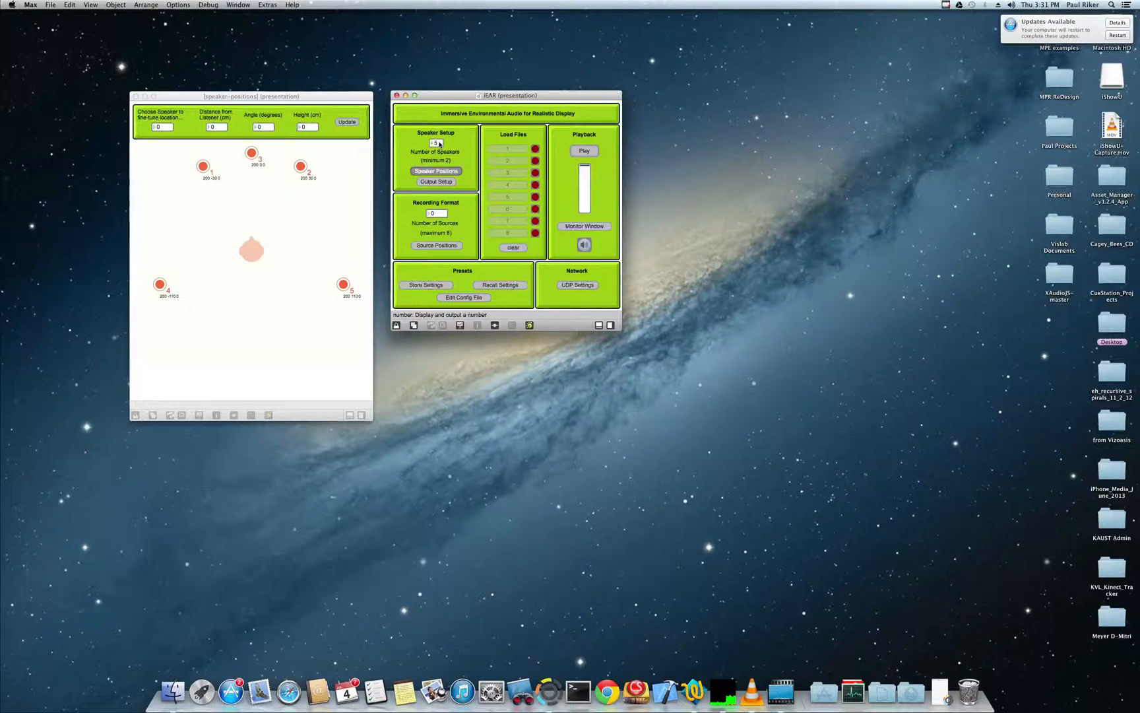
Set the number of speakers to 2, and increment it back up to 5
click(438, 143)
text(2)
key(Return)
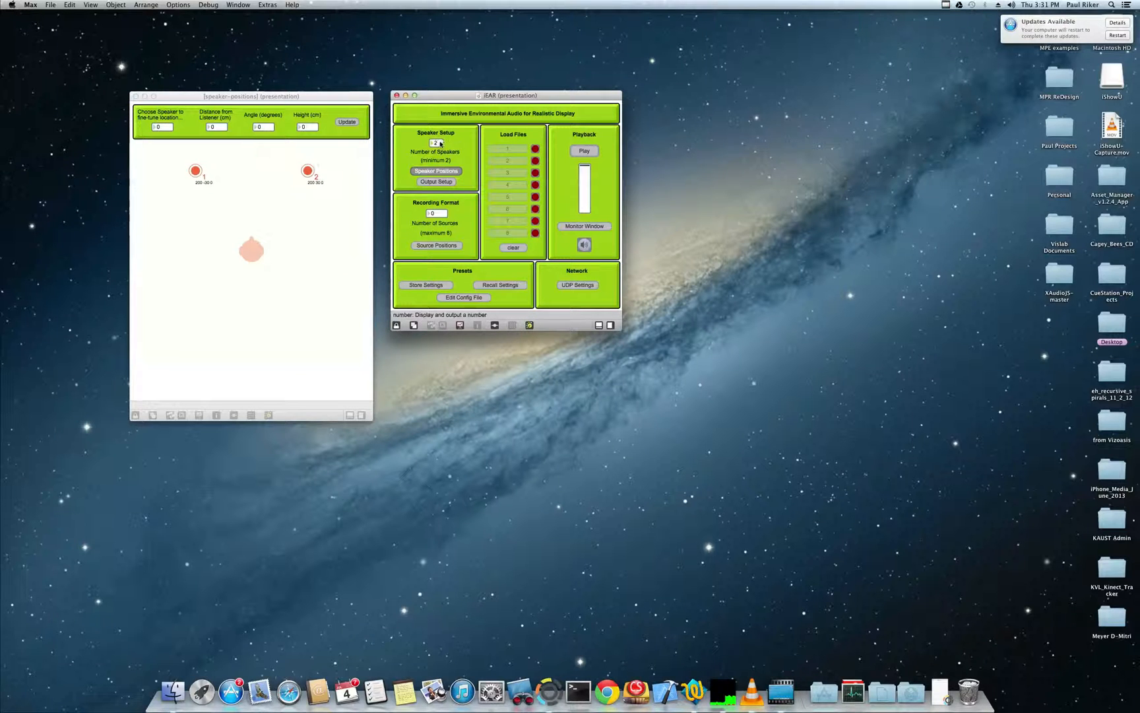
key(Up)
key(Up)
key(Up)
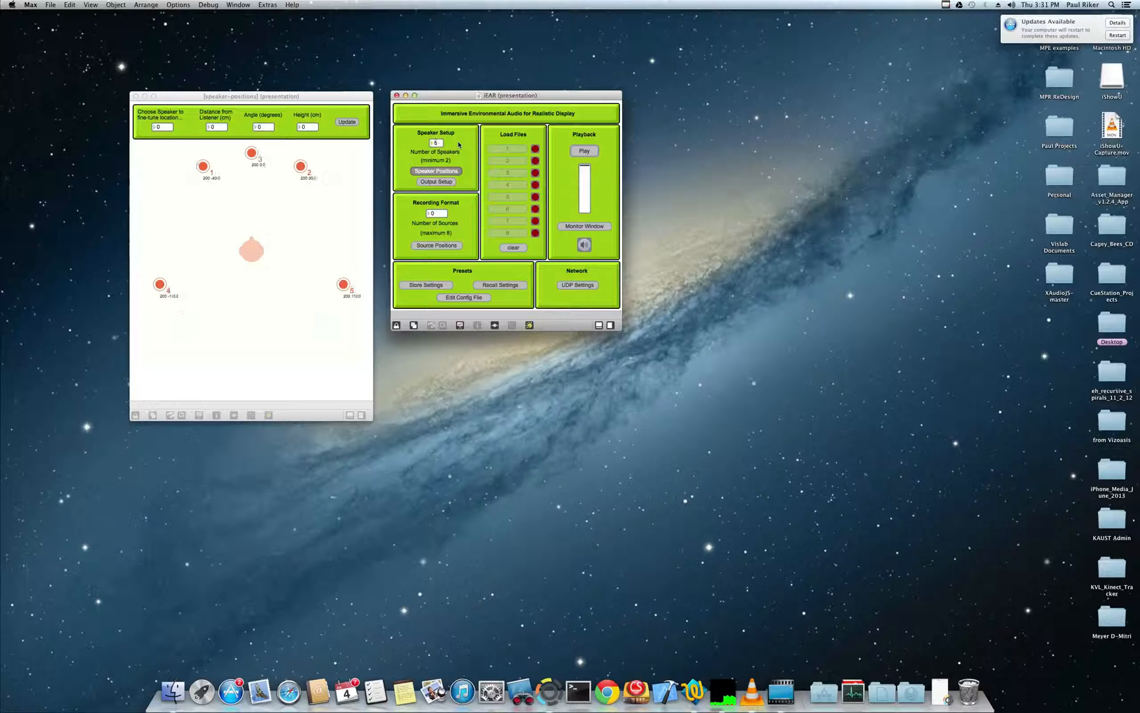
Increment the number of speakers by two, and step it back down to 2
key(Up)
key(Up)
key(Down)
key(Down)
key(Down)
key(Down)
key(Down)
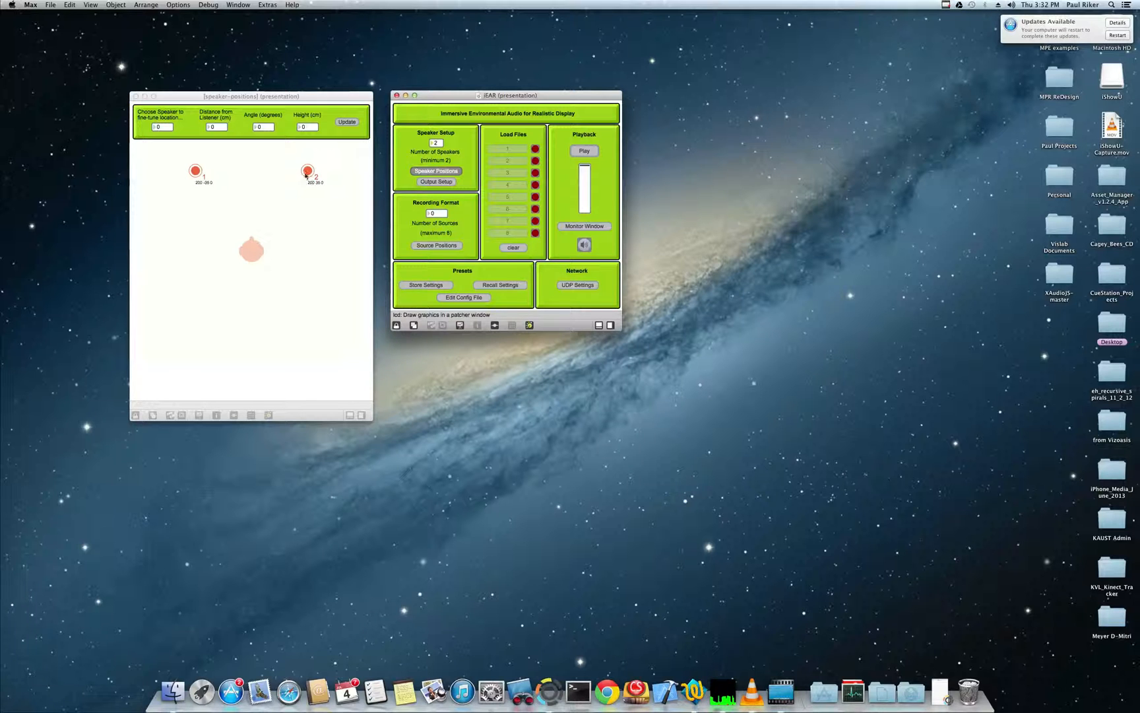
Raise the number of speakers above 20 to try out larger ring layouts around the listener
drag(442, 146, 437, 144)
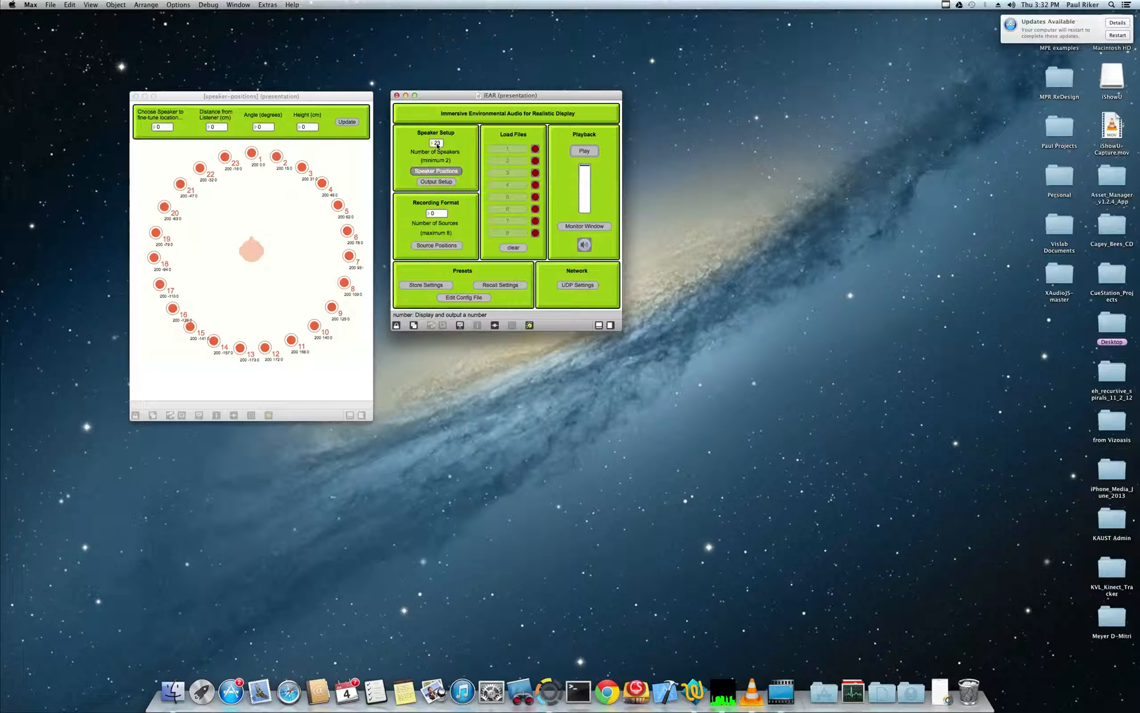
drag(437, 144, 437, 144)
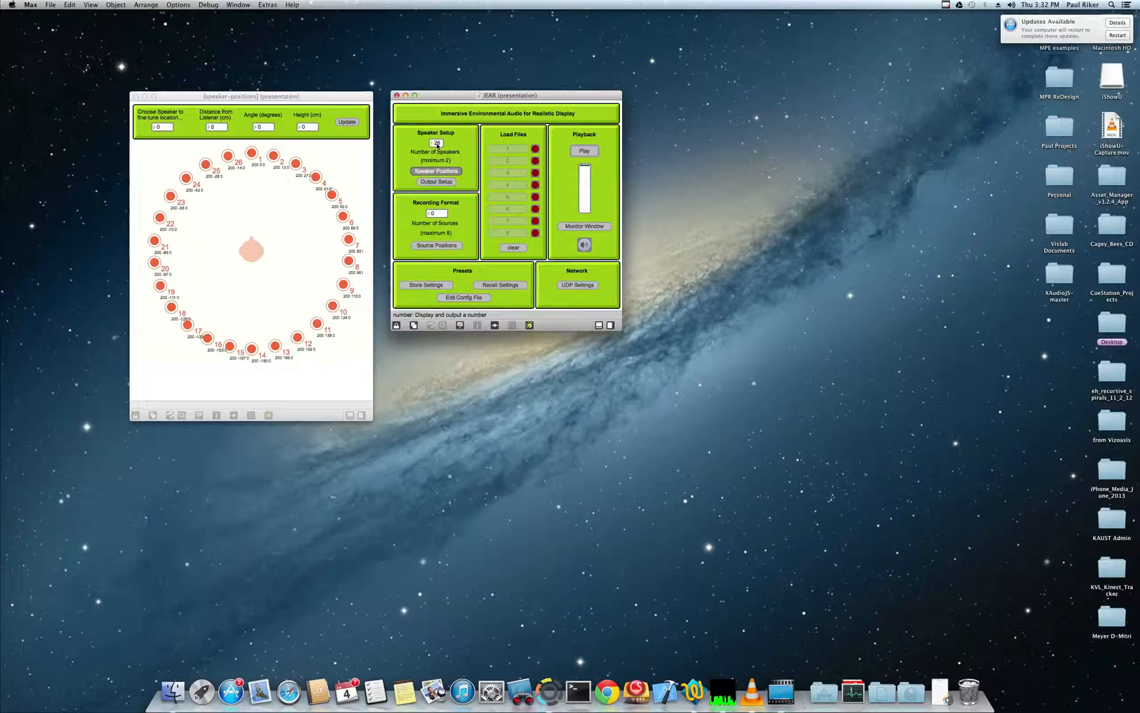
drag(437, 145, 437, 145)
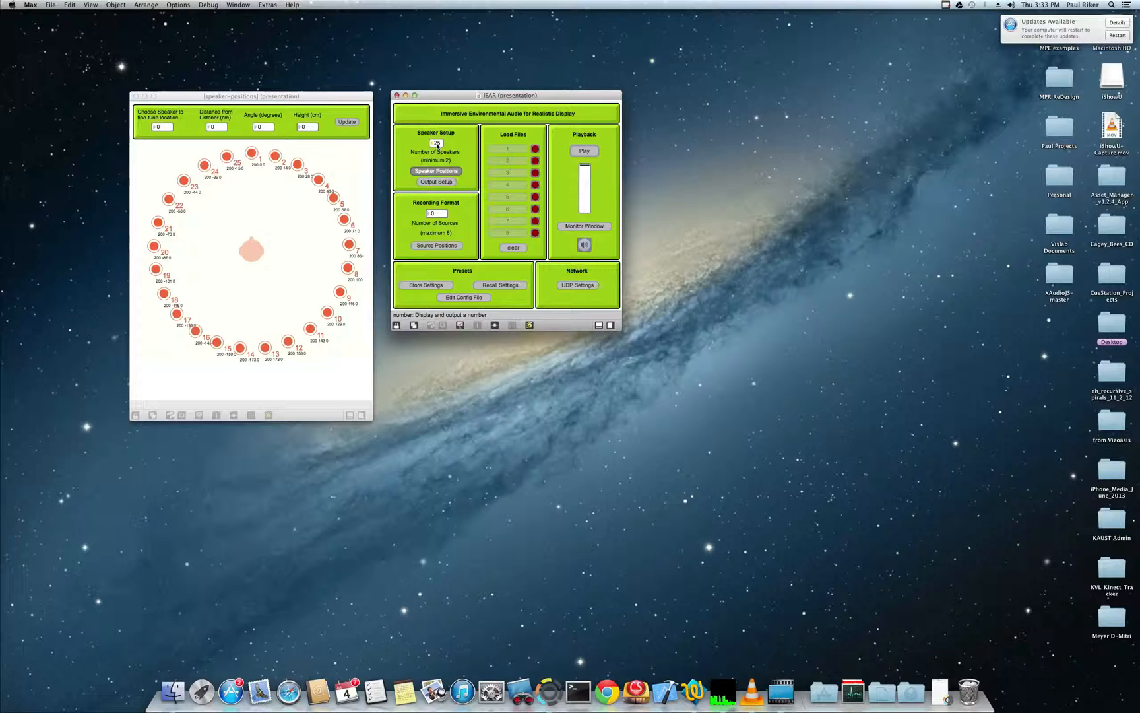
Set the number of speakers to 5
click(437, 143)
text(5)
key(Return)
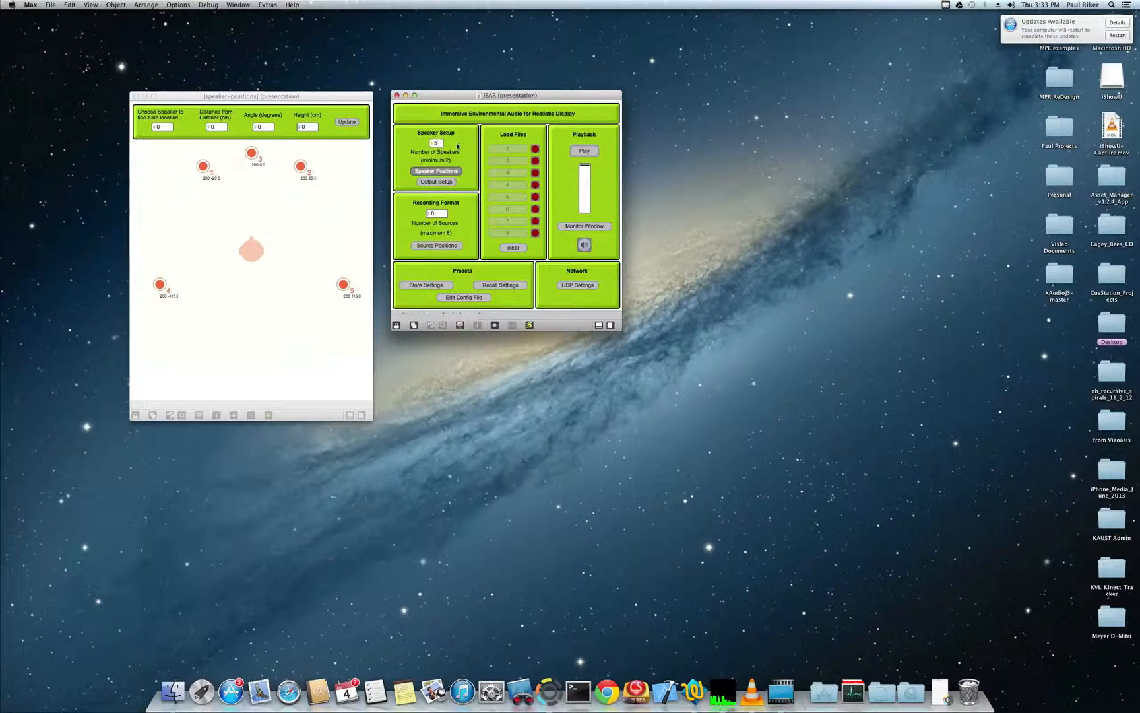
Fine-tune speaker 4 to an angle of -100 degrees and a distance of 200 cm, and update its position
click(165, 129)
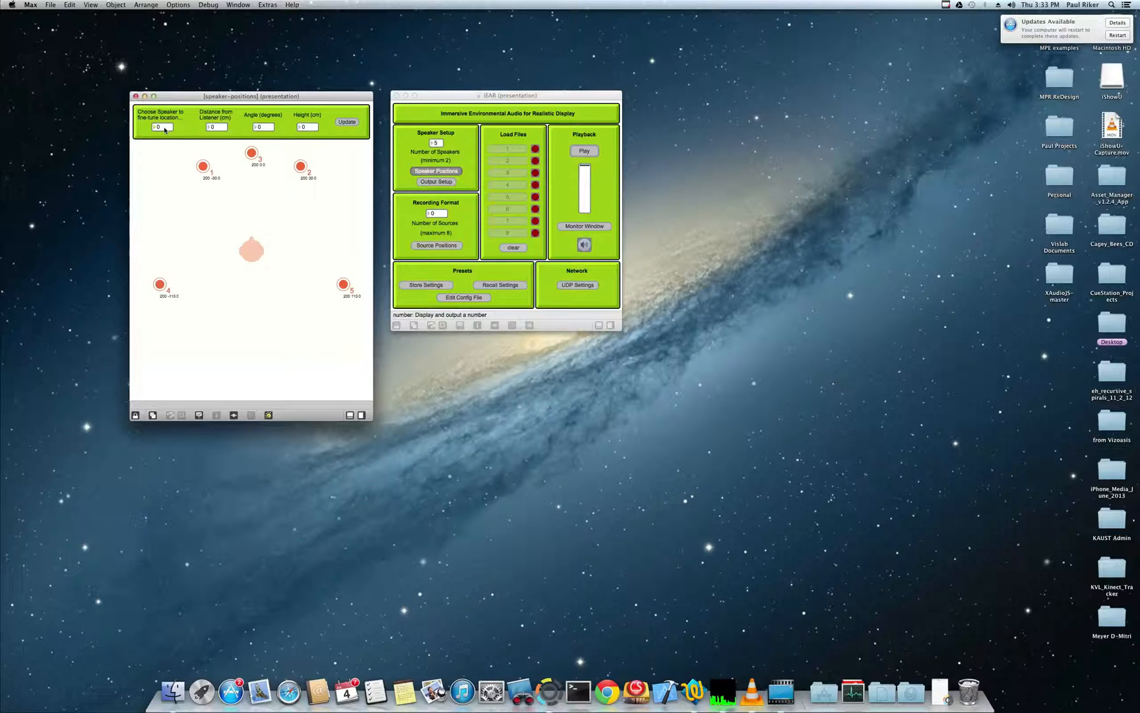
text(4)
click(259, 127)
text(-100)
click(214, 127)
text(200)
click(346, 122)
Fine-tune speaker 5 to an angle of 100 degrees and update its position
drag(164, 127, 163, 124)
click(264, 126)
text(100)
click(348, 123)
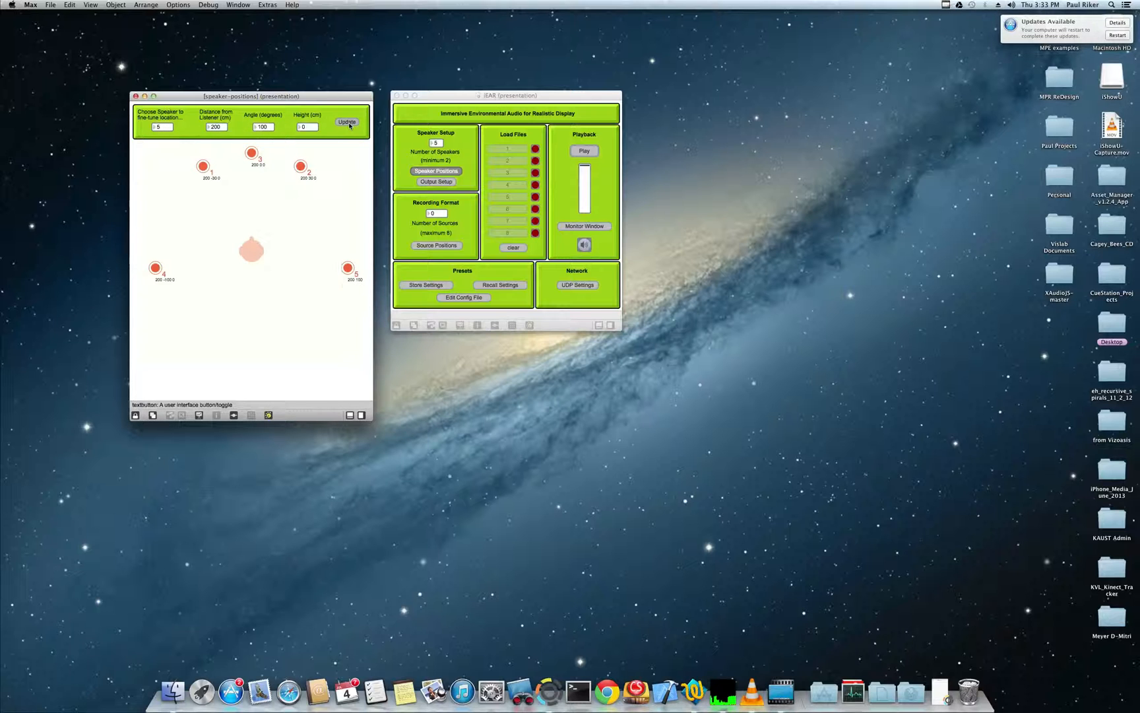
Open the save dialog for storing the settings and cancel it without saving
click(427, 286)
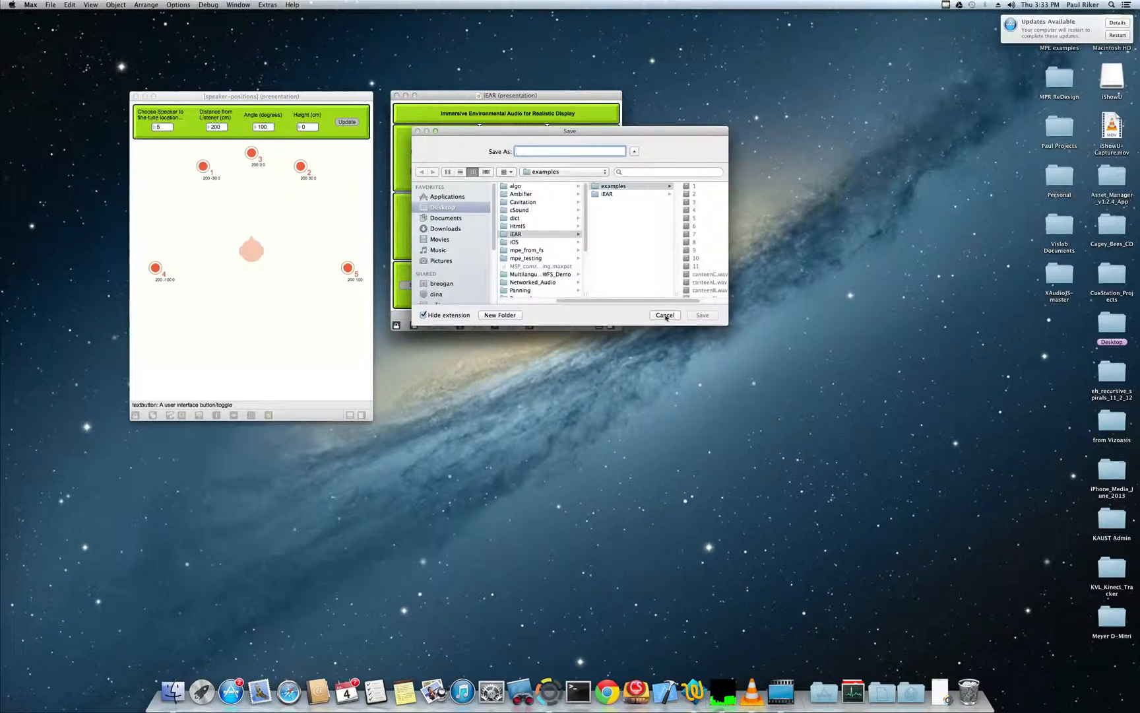
click(664, 316)
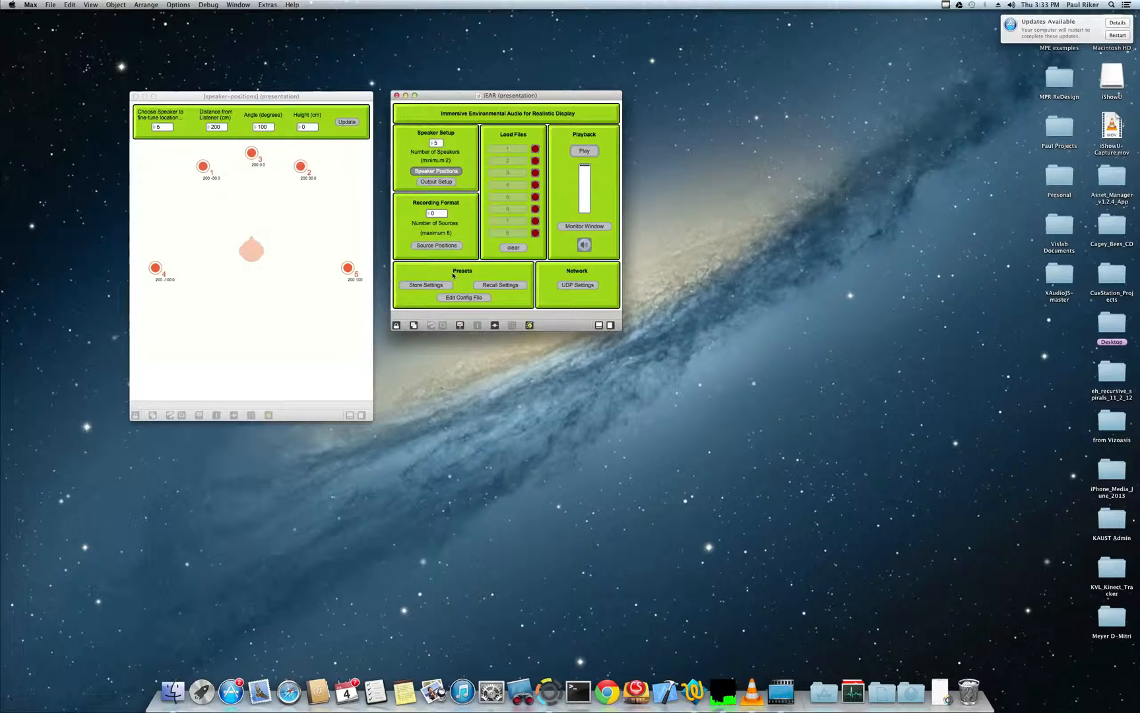
click(429, 182)
drag(564, 159, 476, 344)
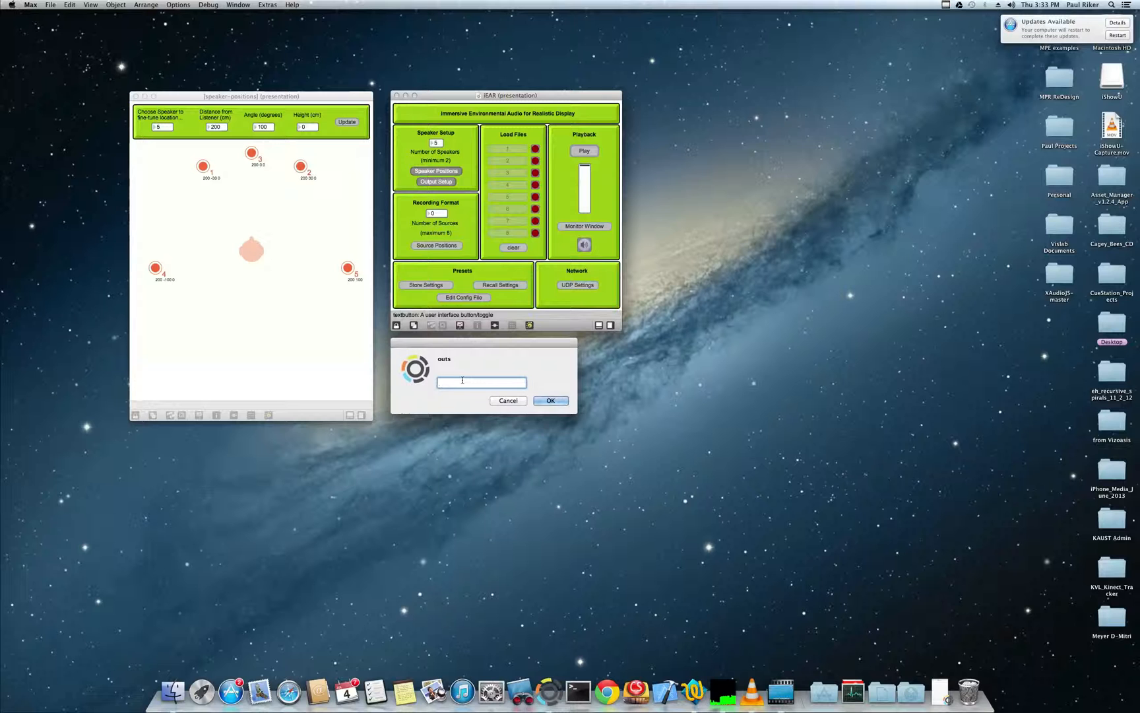
text(12 13 14 15 16)
key(Return)
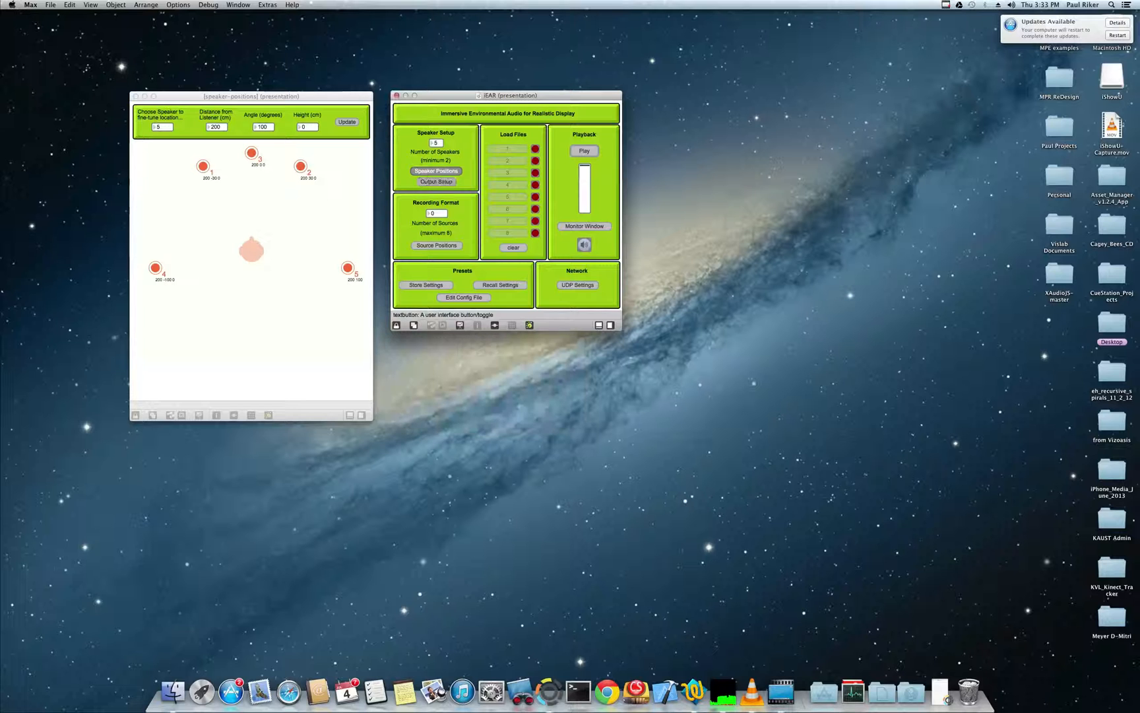
click(470, 297)
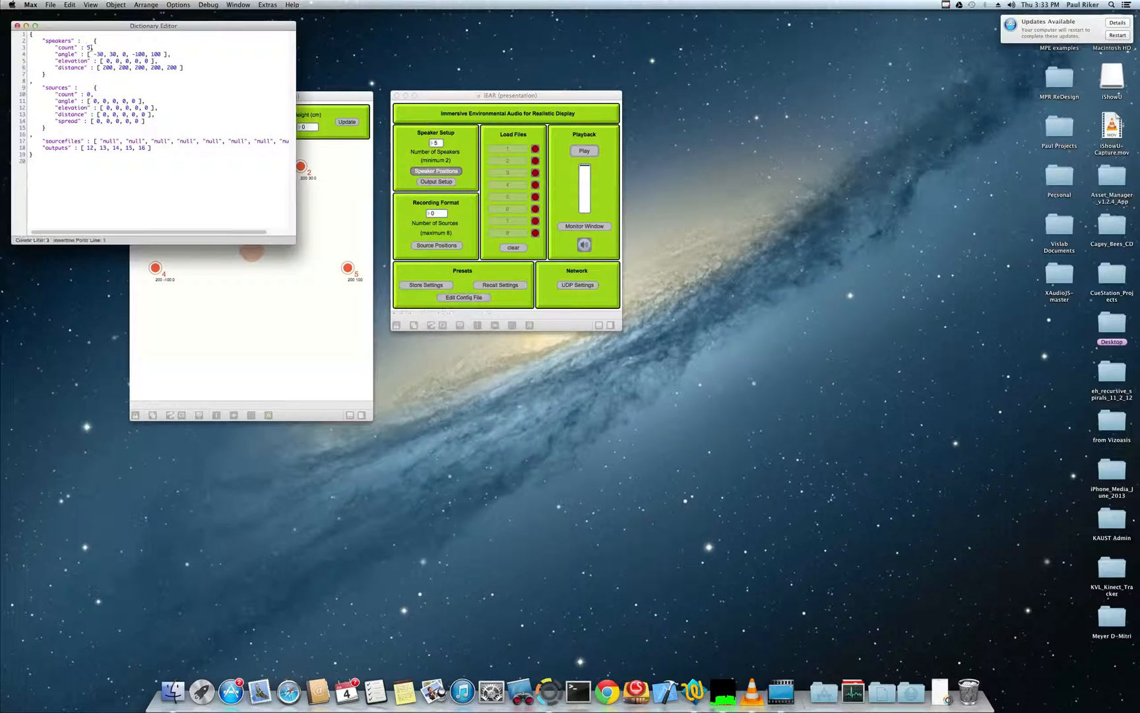
click(17, 26)
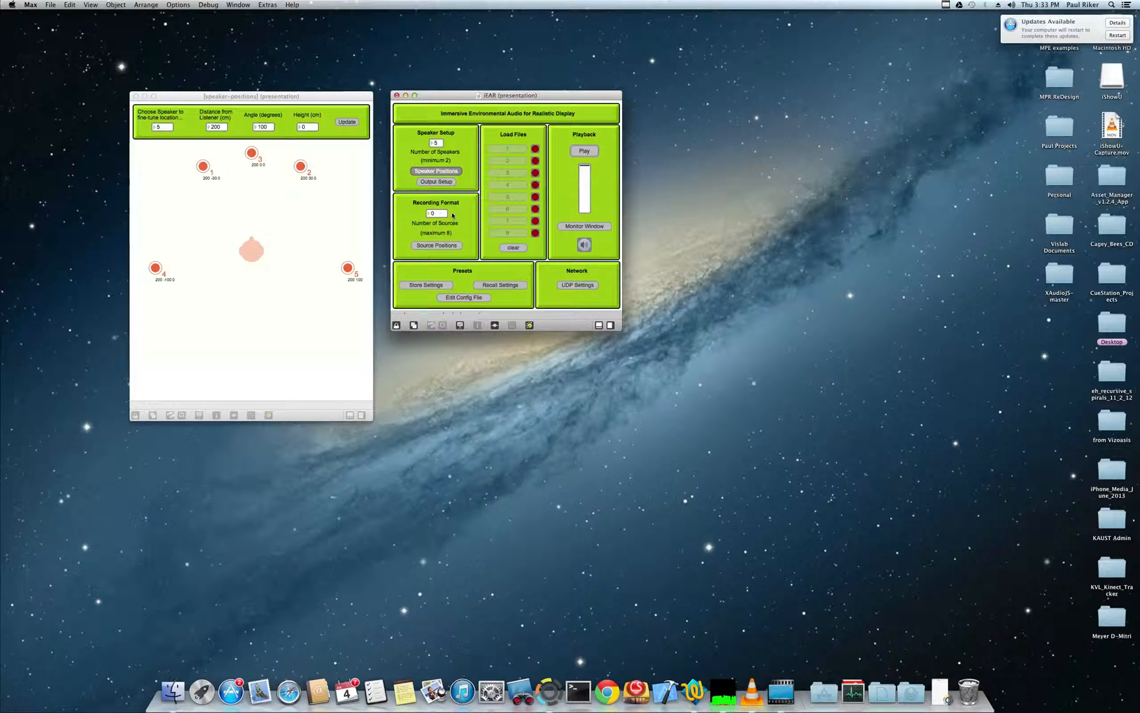
Try several values for the number of sources, finishing with 8
text(3)
key(Return)
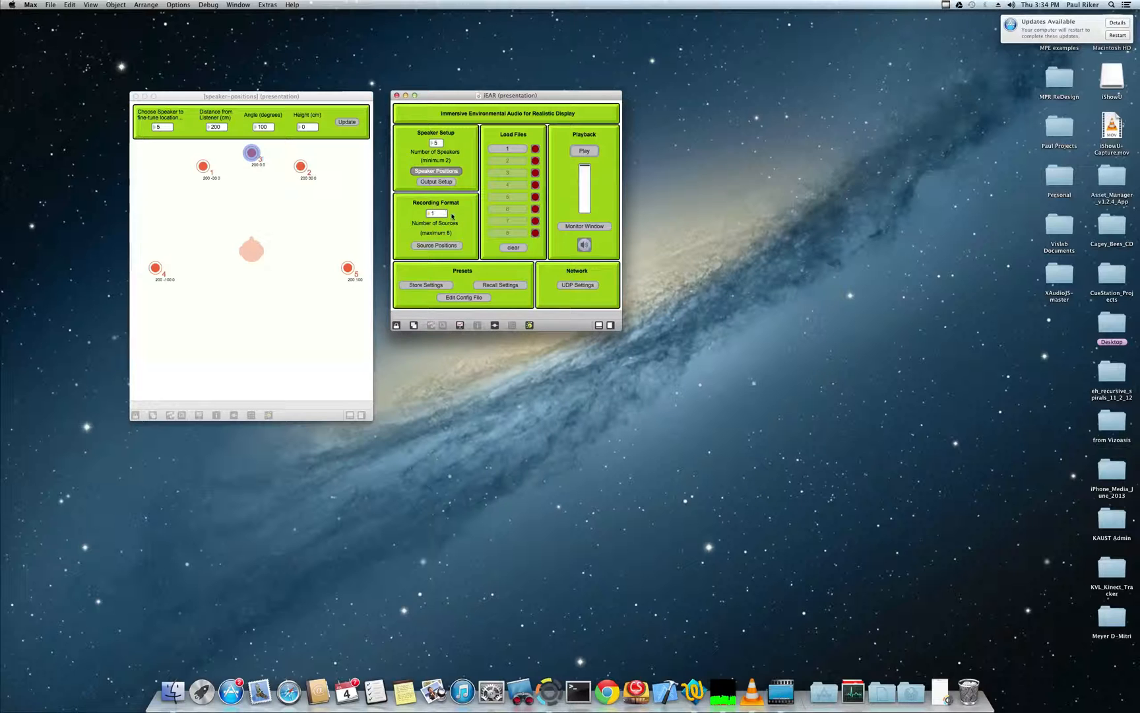
text(5)
key(Return)
text(8)
key(Return)
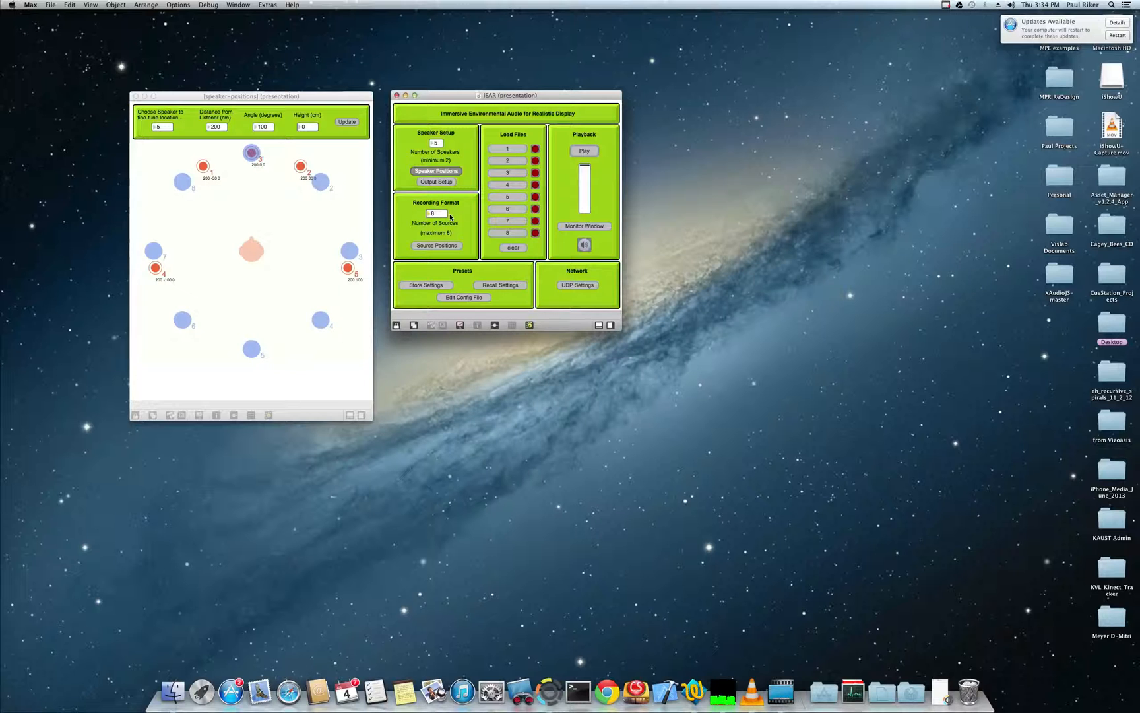
Reduce the number of sources through 5, 4 and 3 down to 2
text(5)
key(Return)
text(4)
key(Return)
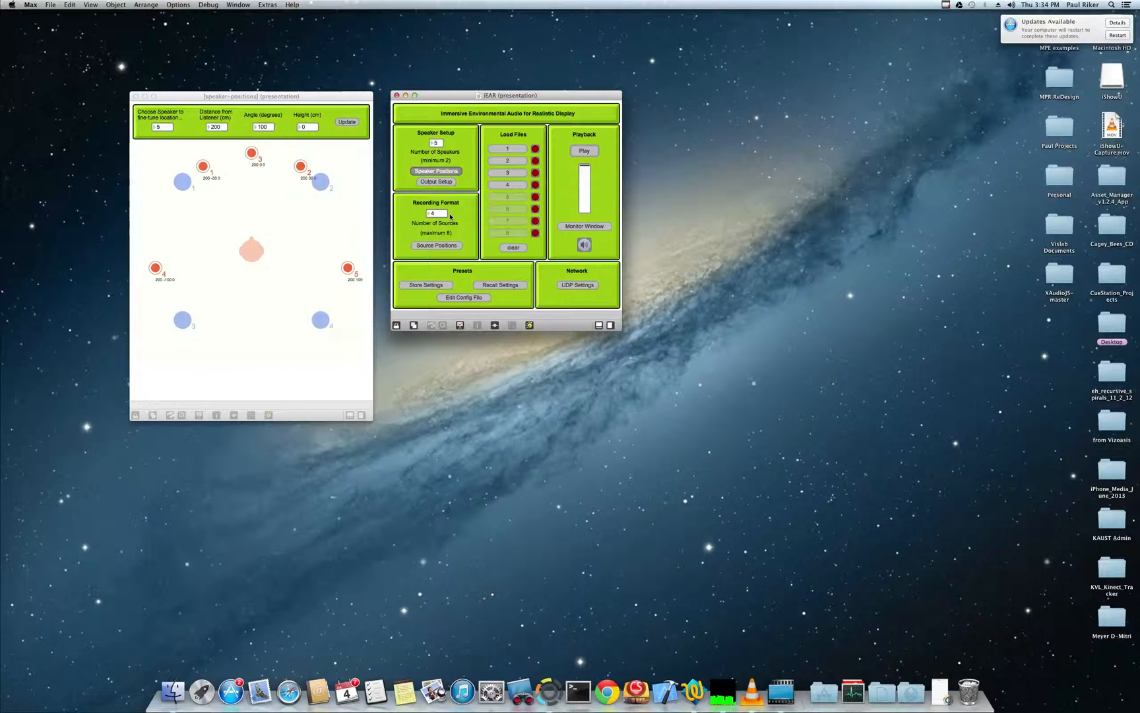
text(3)
key(Return)
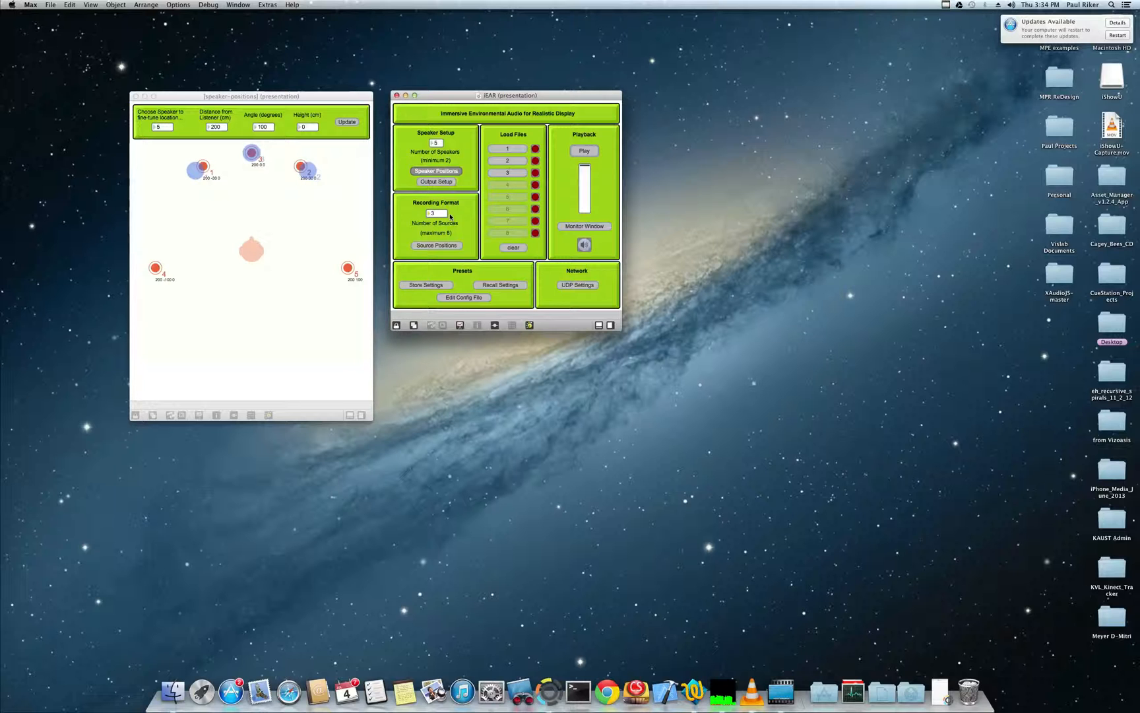
text(2)
key(Return)
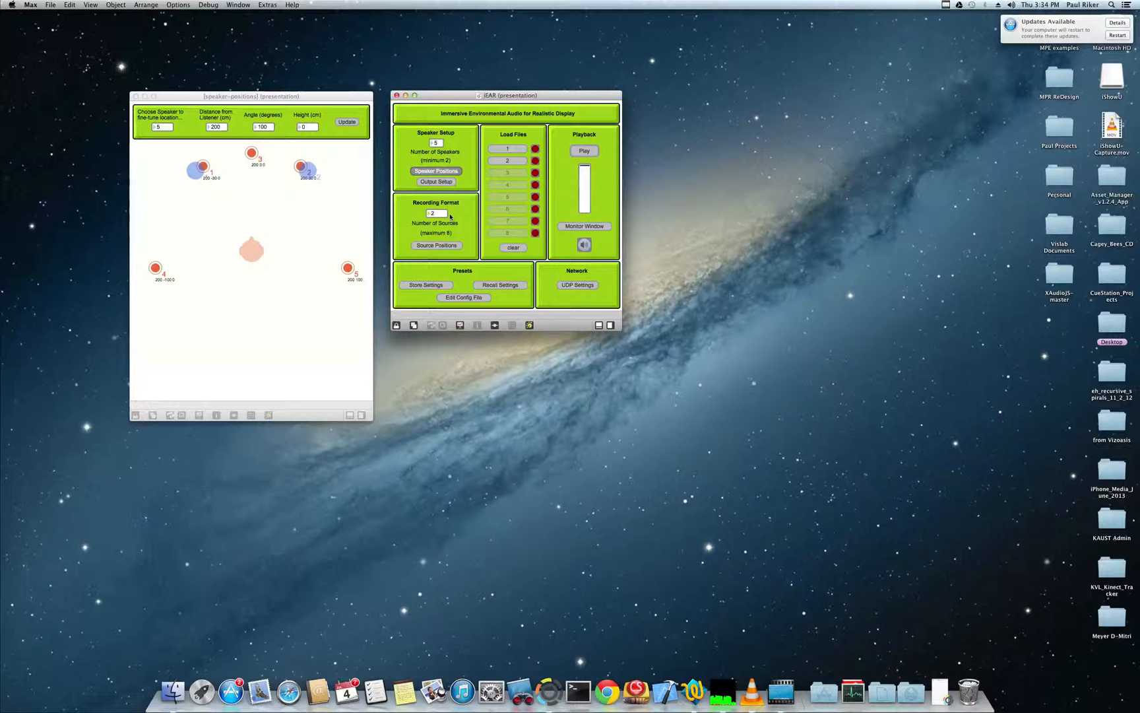
Increment the number of sources one at a time up to 8
key(Up)
key(Up)
key(Up)
key(Up)
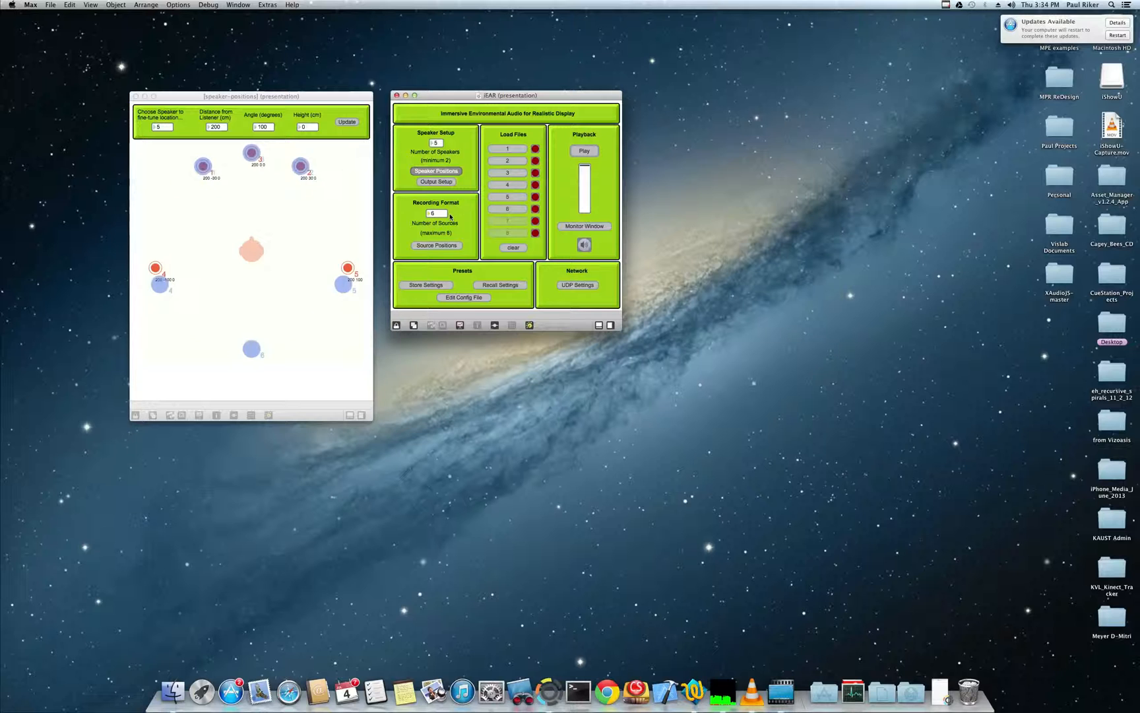
key(Up)
key(Up)
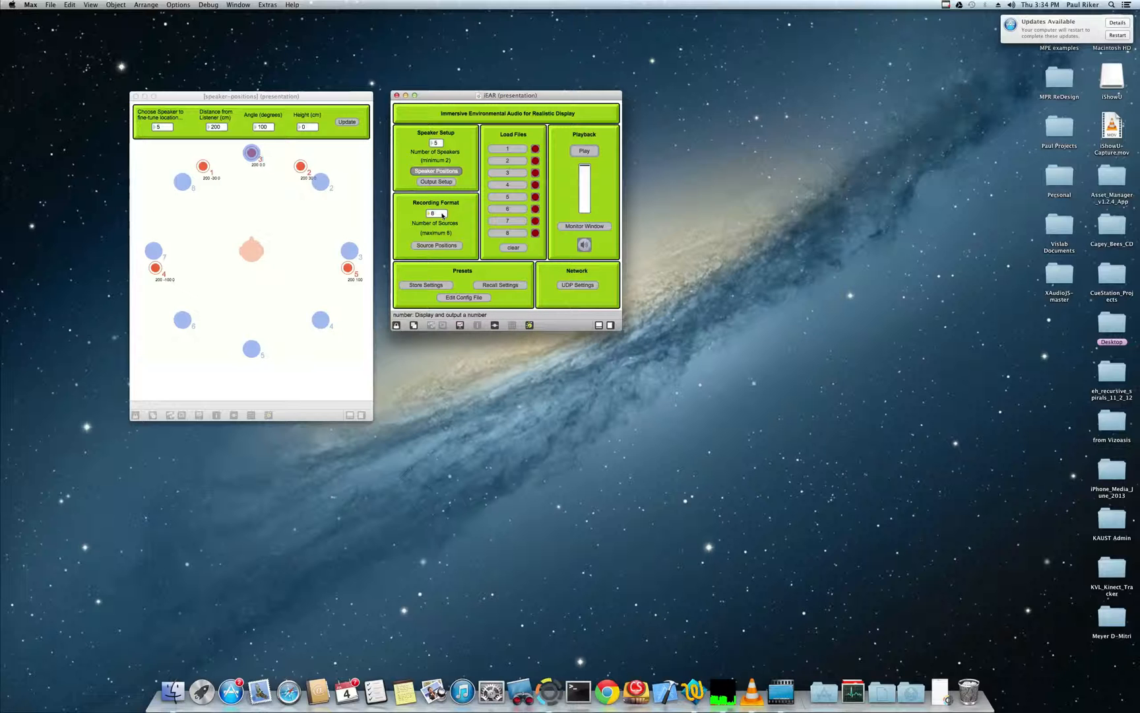
Set the number of sources to 2
click(443, 216)
text(2)
click(464, 212)
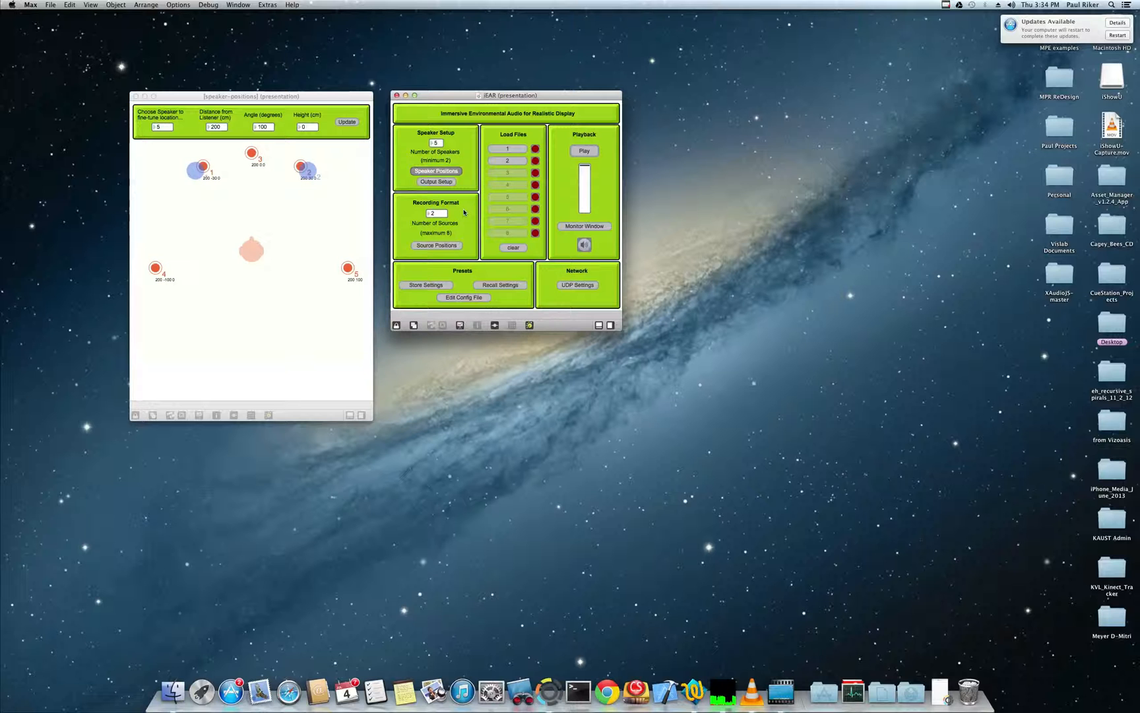
Open the source positions window, set the angles of sources 1 and 2 to -65 and 65, and source 1's distance to 142
click(443, 245)
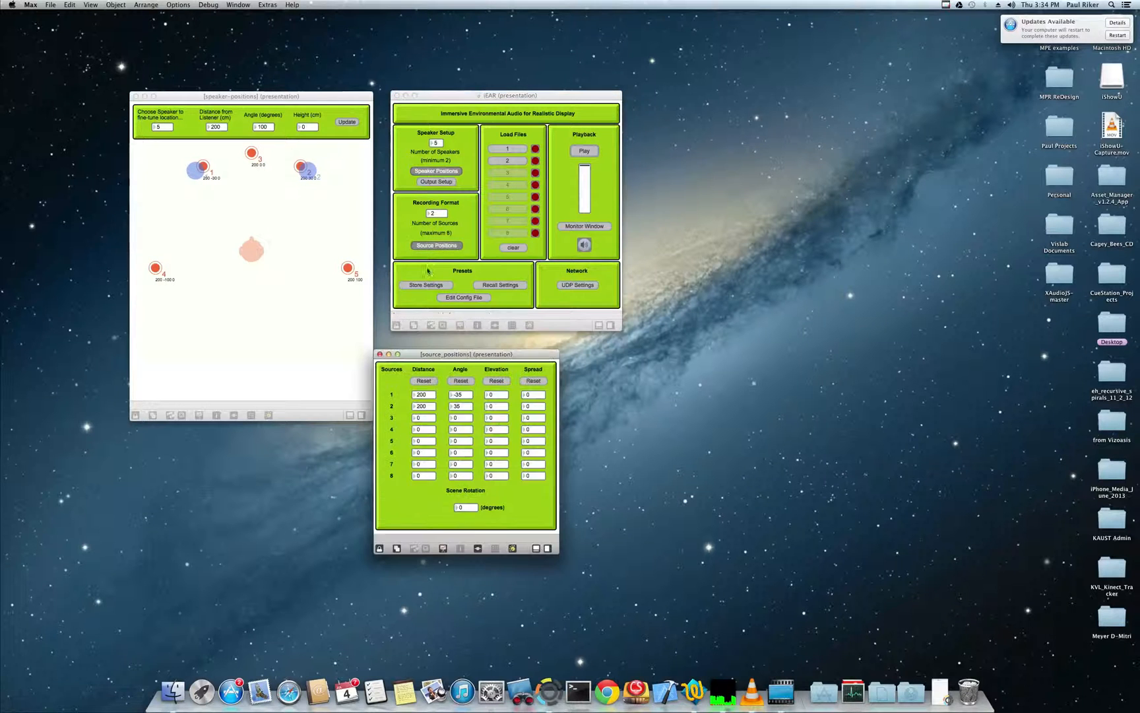
drag(404, 356, 447, 348)
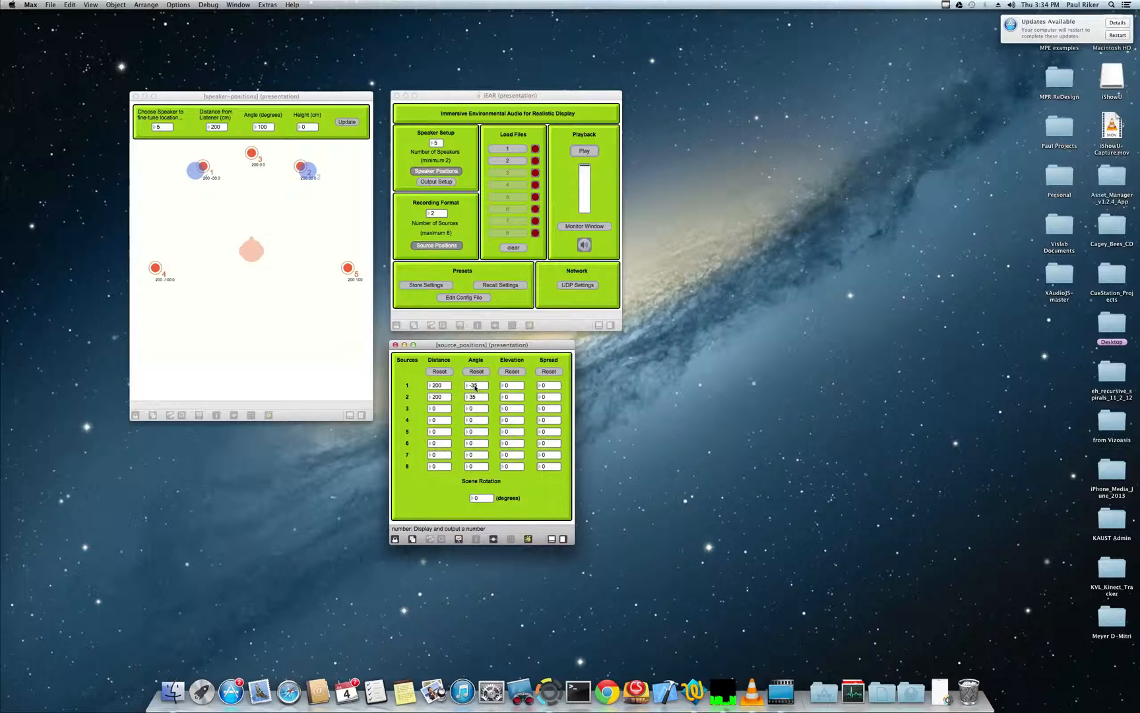
mouse_move(475, 387)
mouse_down()
mouse_move(475, 408)
mouse_move(476, 378)
mouse_up()
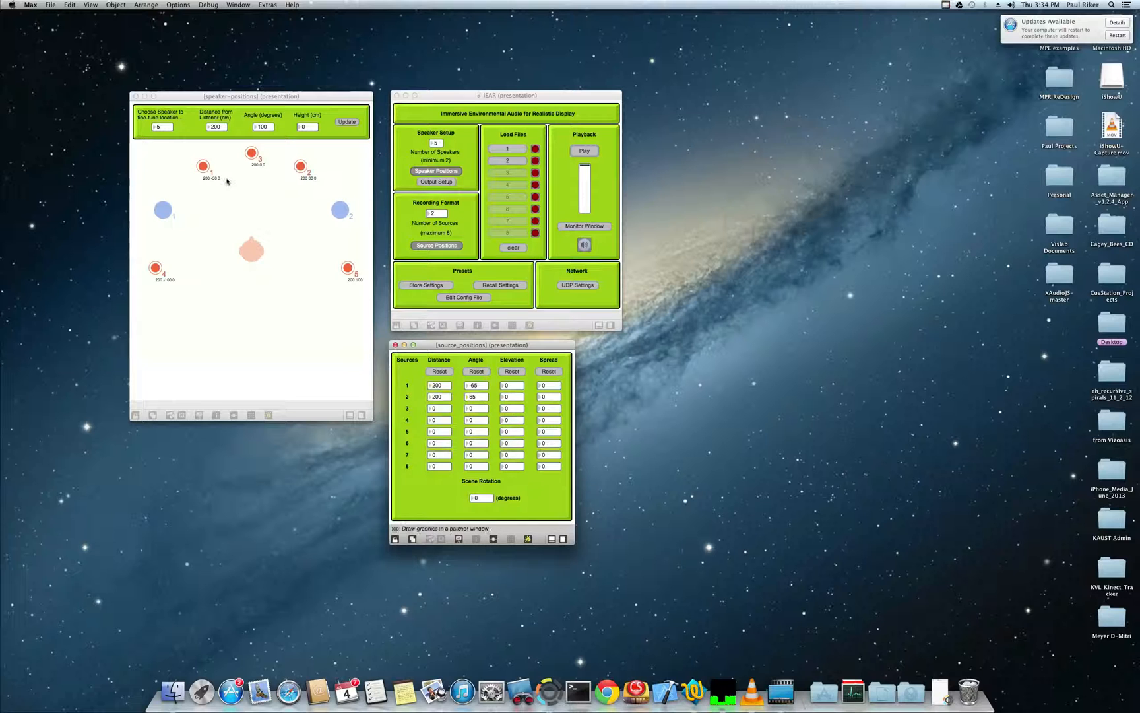
drag(437, 386, 437, 423)
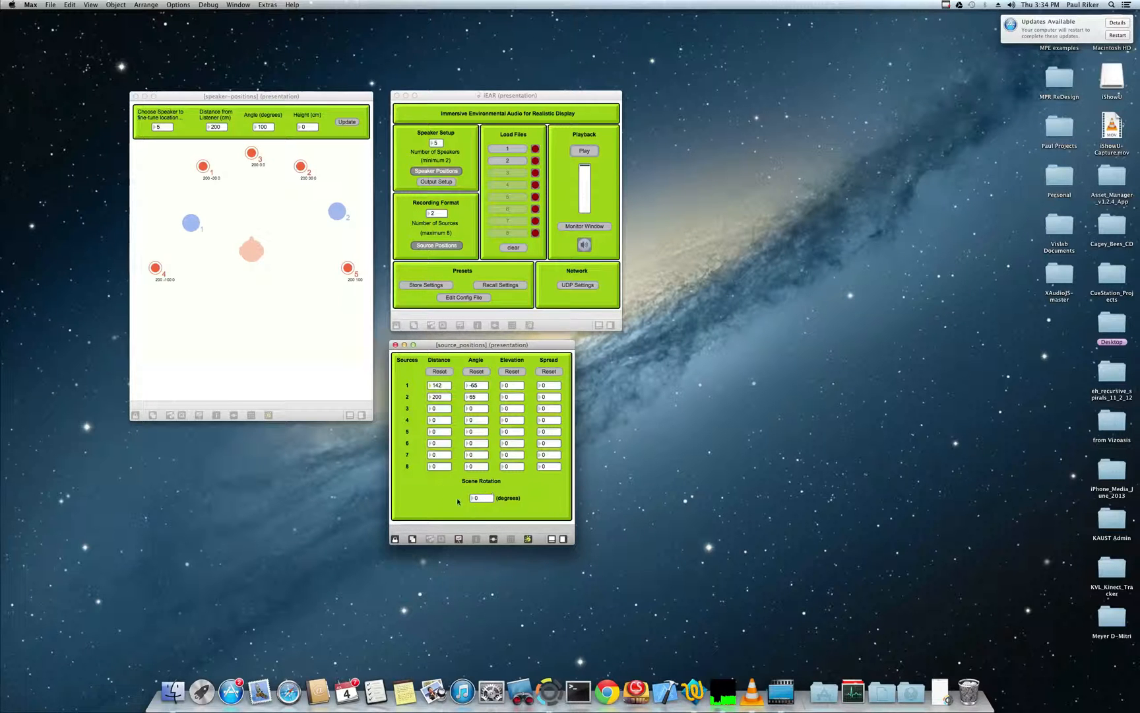
Set the port number for incoming UDP to 15003
click(580, 286)
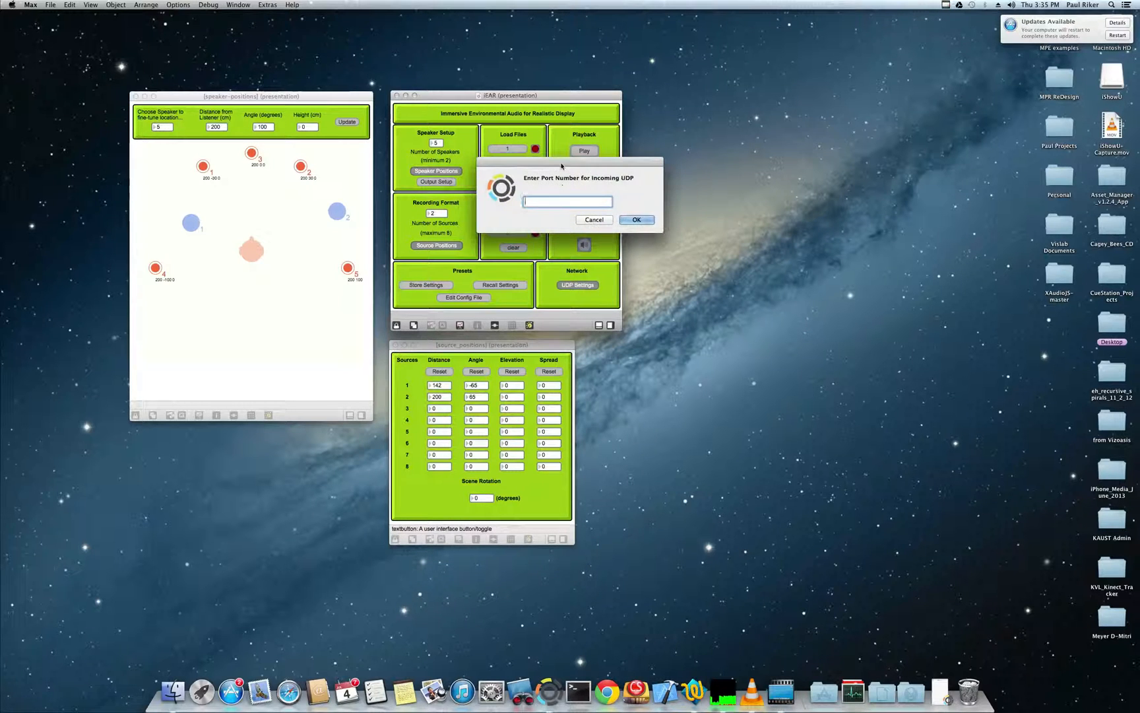
drag(561, 166, 713, 201)
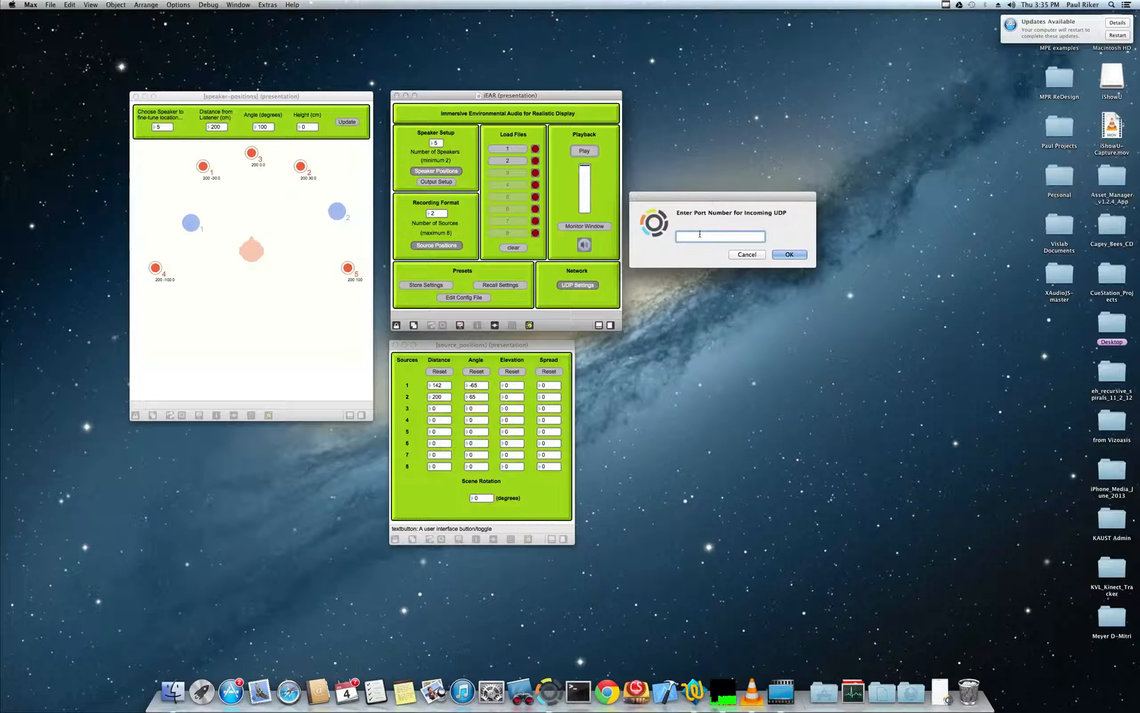
text(15003)
key(Return)
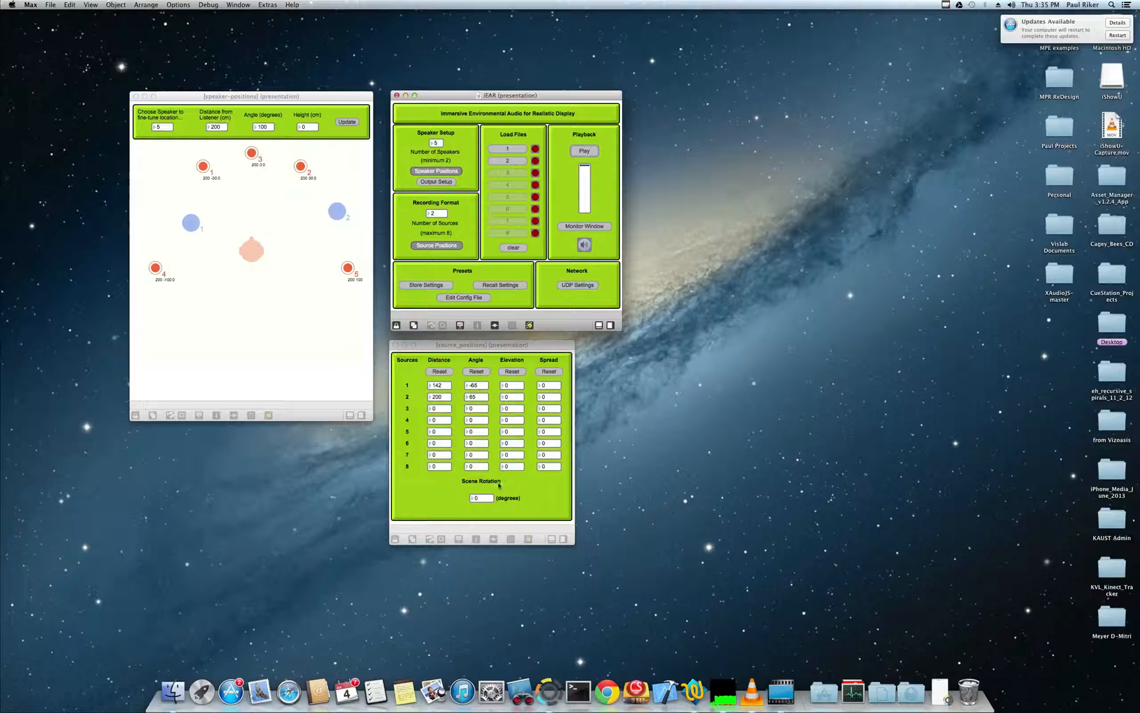
Try out the scene rotation setting and return it to 0 degrees
click(482, 500)
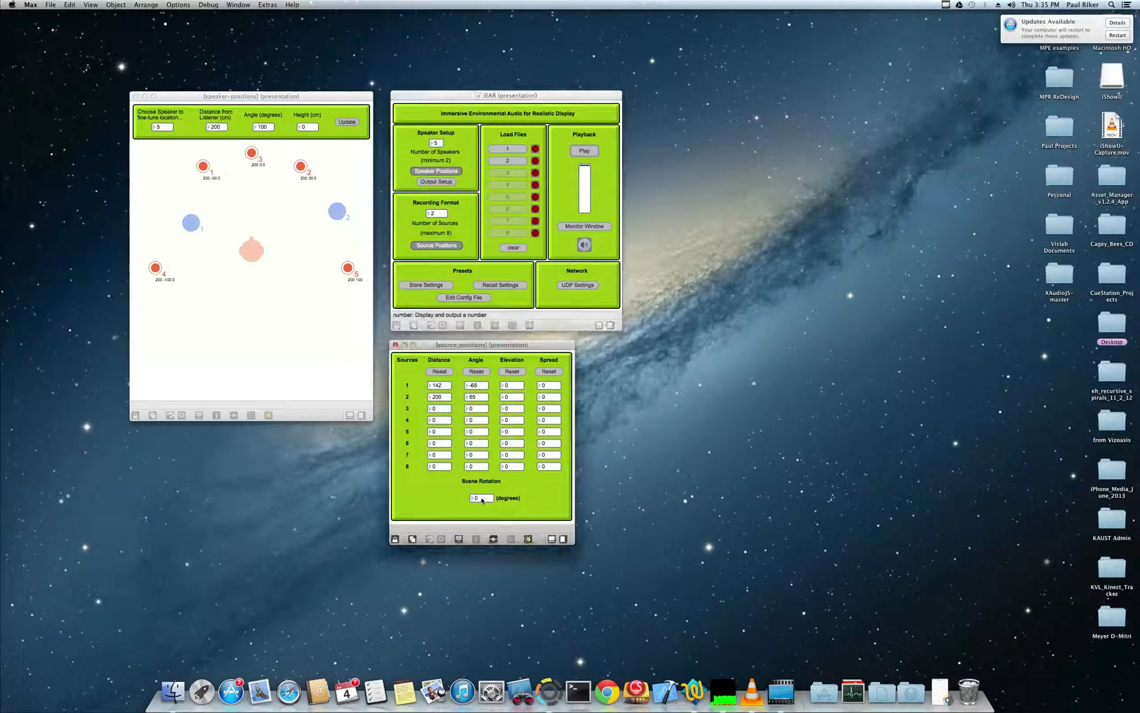
mouse_move(482, 500)
mouse_down()
mouse_move(476, 588)
mouse_move(457, 495)
mouse_move(468, 601)
mouse_move(453, 505)
mouse_move(482, 499)
mouse_up()
key(Return)
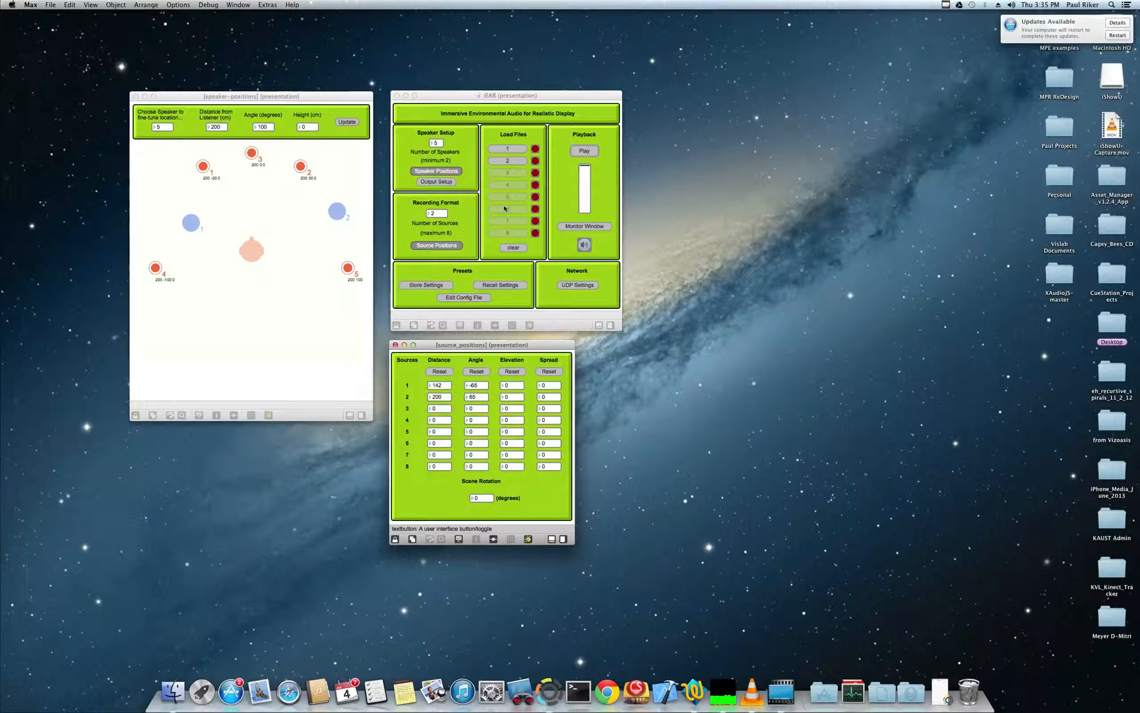
Load the audio files 1 and 2 from the examples folder into source slots 1 and 2
click(509, 151)
scroll(495, 246, down, 2)
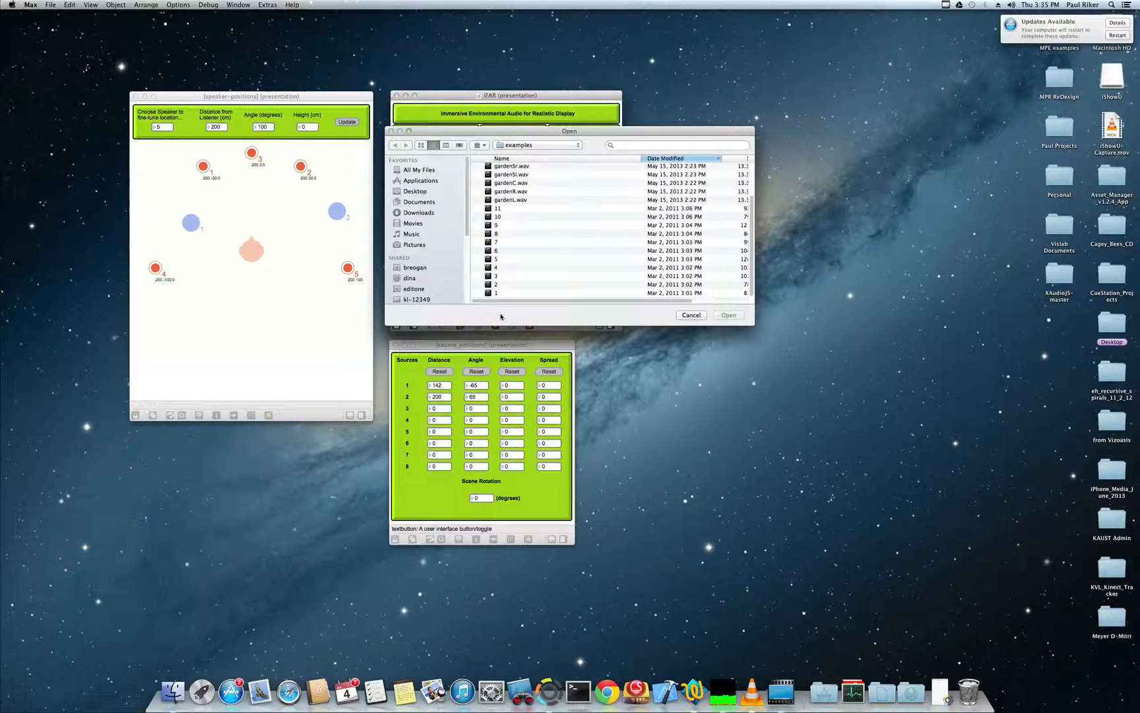
click(500, 293)
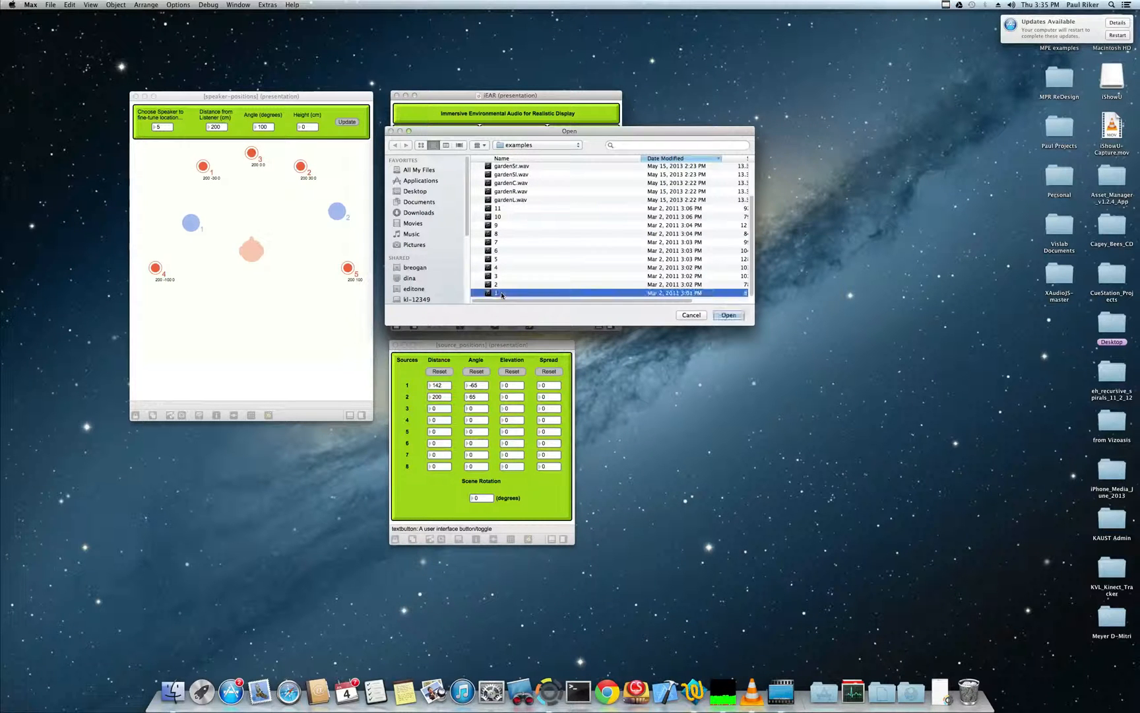
click(729, 316)
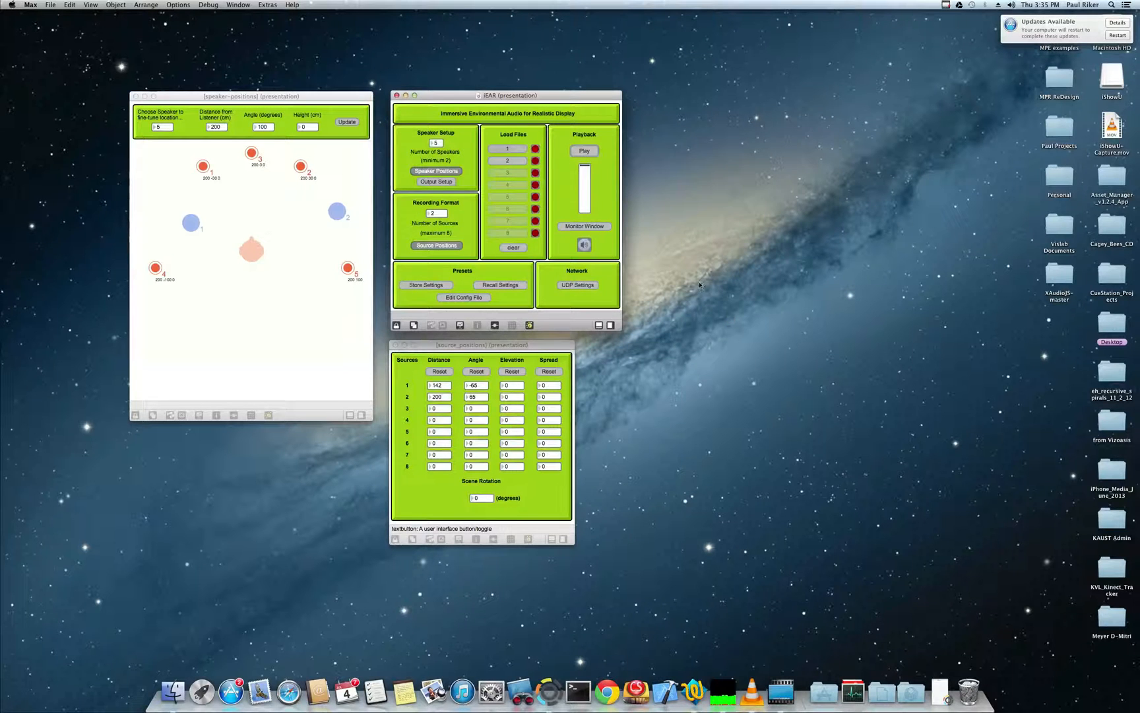
click(515, 161)
scroll(507, 270, down, 2)
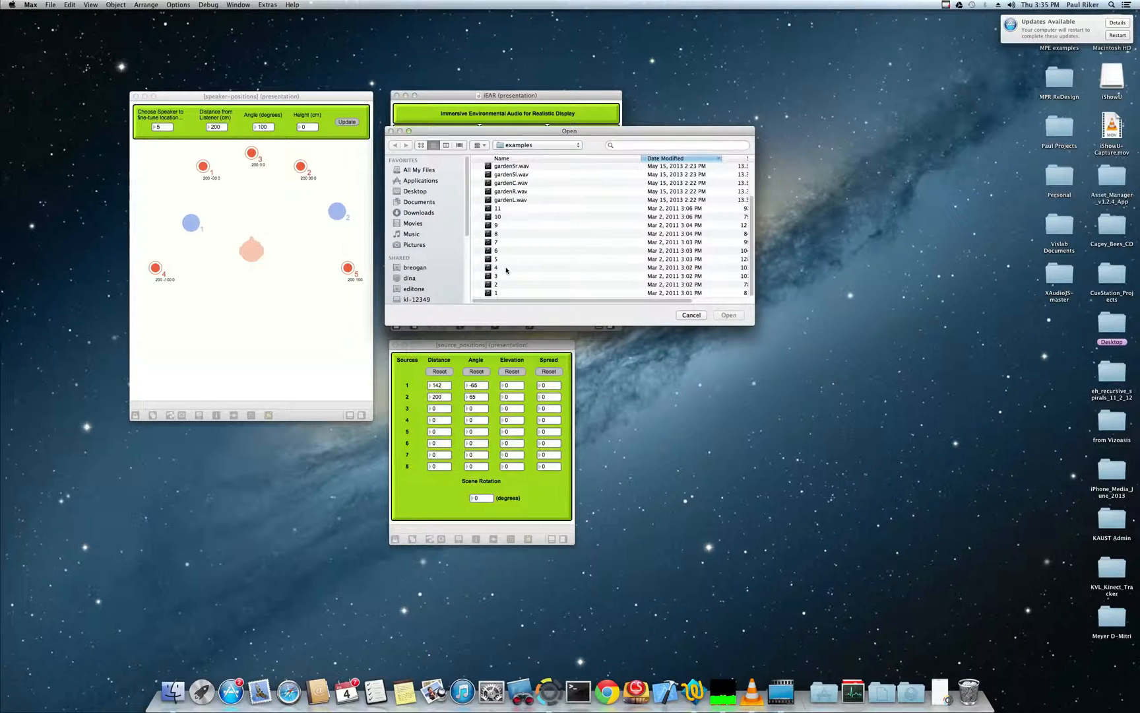
click(502, 284)
click(729, 314)
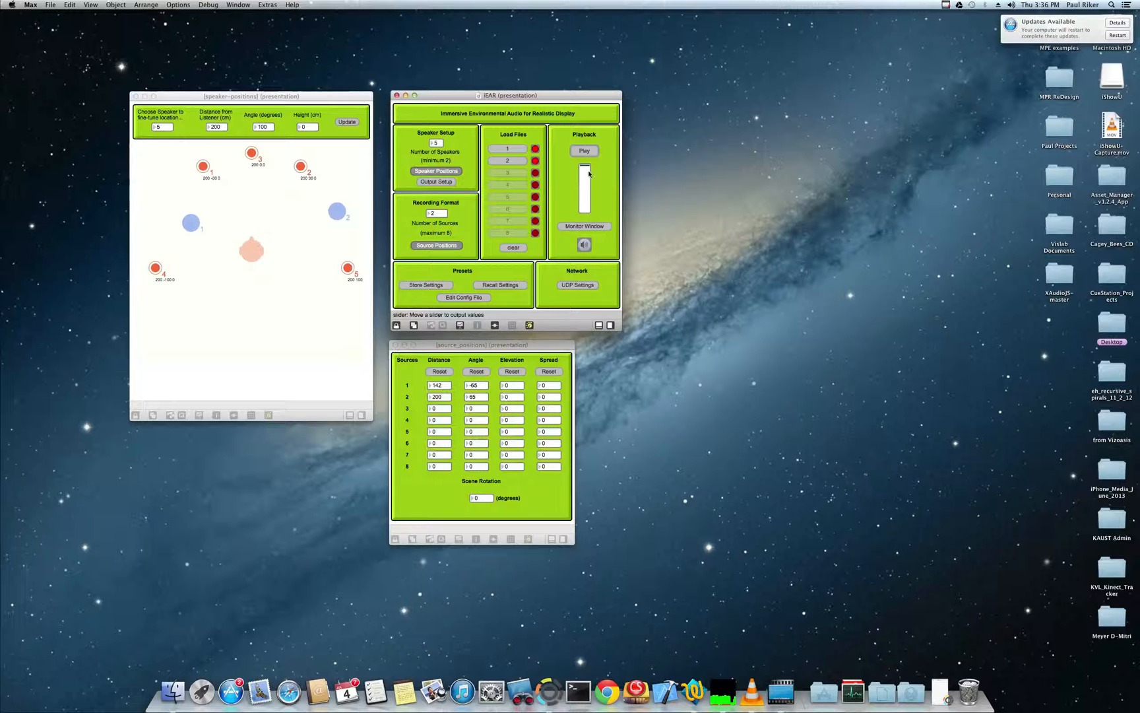
Open the output monitor window, place it beside the main patch, and start playback
click(584, 225)
drag(184, 41, 780, 100)
click(589, 150)
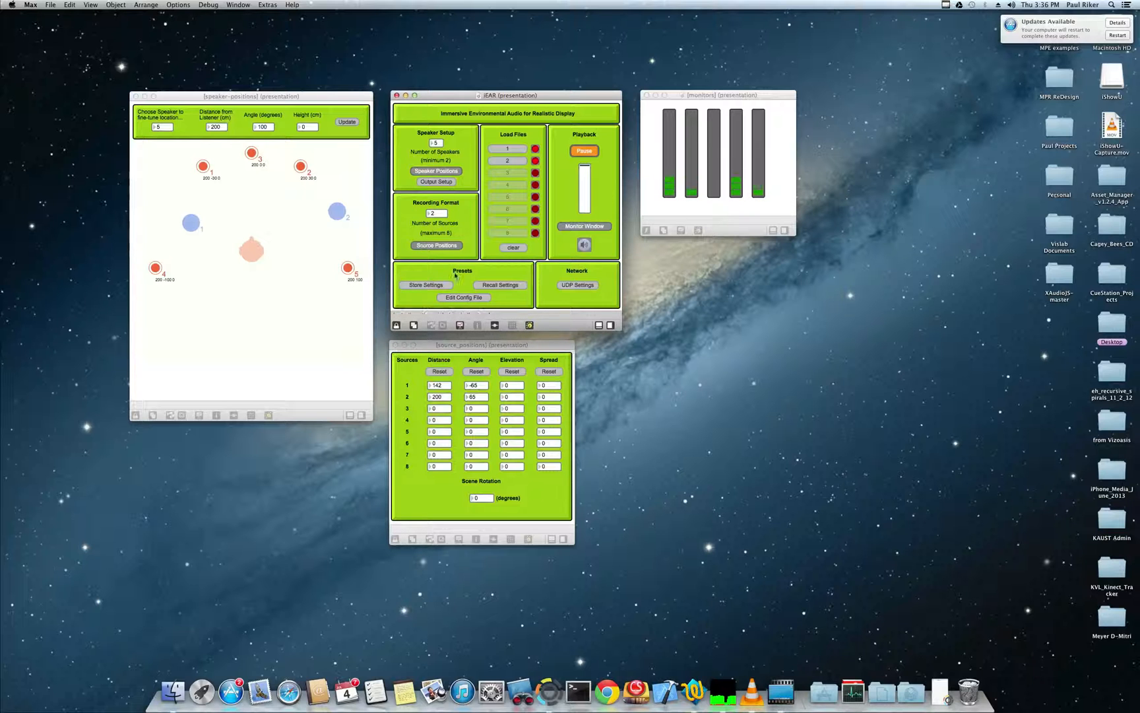
During playback, set source 1's angle to -68 and the scene rotation to -10 degrees
mouse_move(470, 390)
mouse_down()
mouse_move(470, 423)
mouse_move(470, 344)
mouse_move(474, 409)
mouse_up()
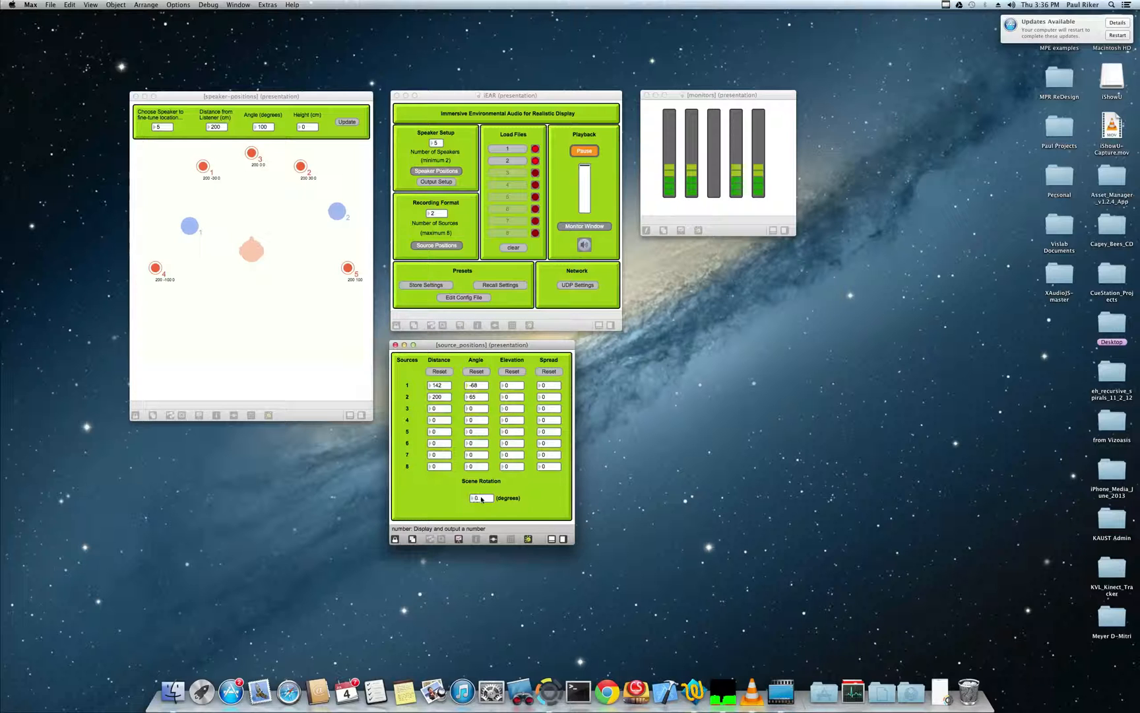
drag(482, 499, 458, 503)
mouse_move(455, 493)
mouse_down()
mouse_move(453, 473)
mouse_move(452, 495)
mouse_up()
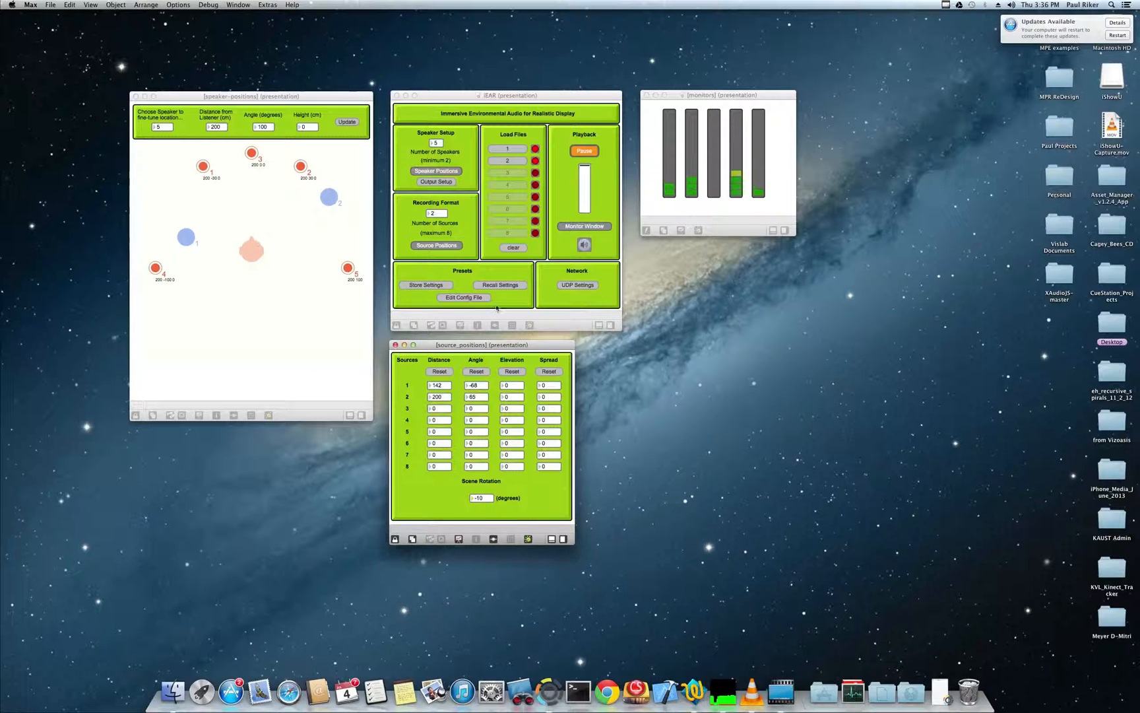
Set the scene rotation back to 0 degrees and pause playback
click(480, 498)
text(0)
click(521, 491)
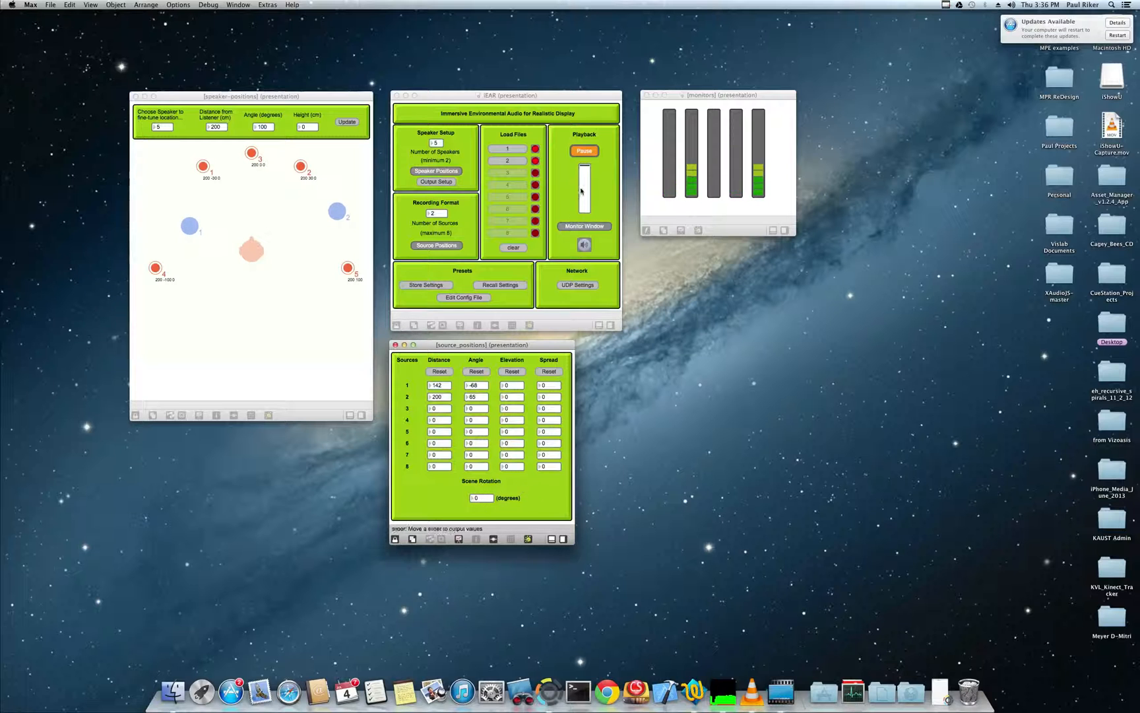
click(583, 151)
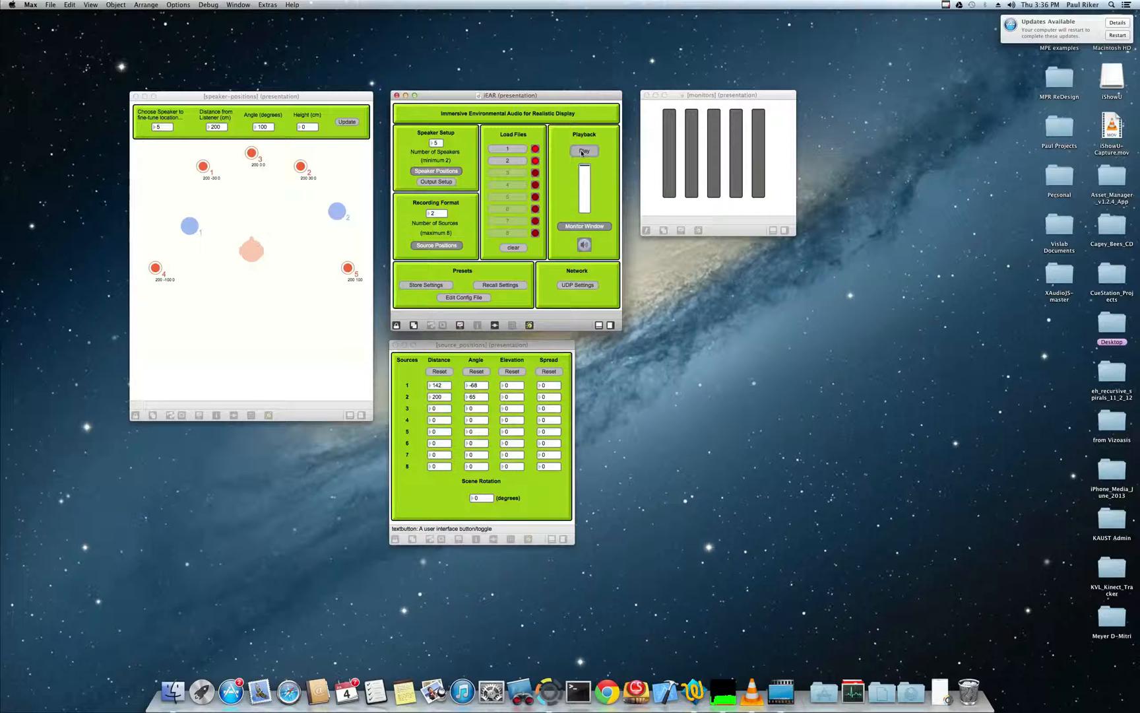
Store the current settings as a preset named zach_video in the examples folder
click(437, 285)
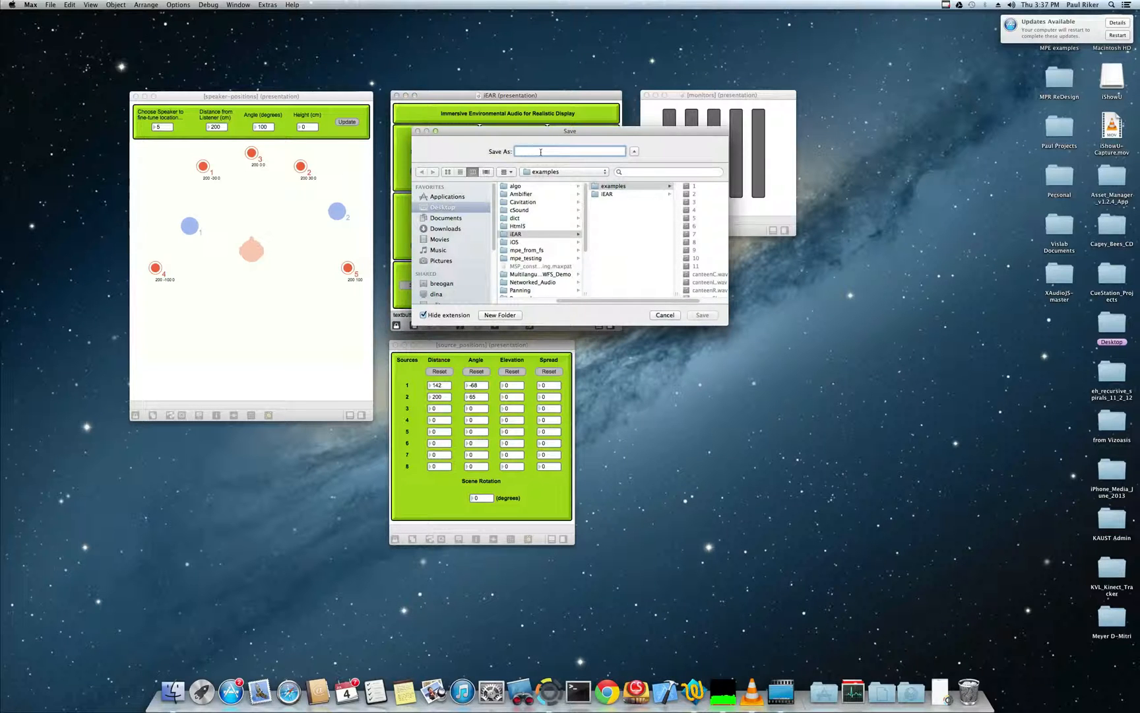
text(zach_video)
key(Return)
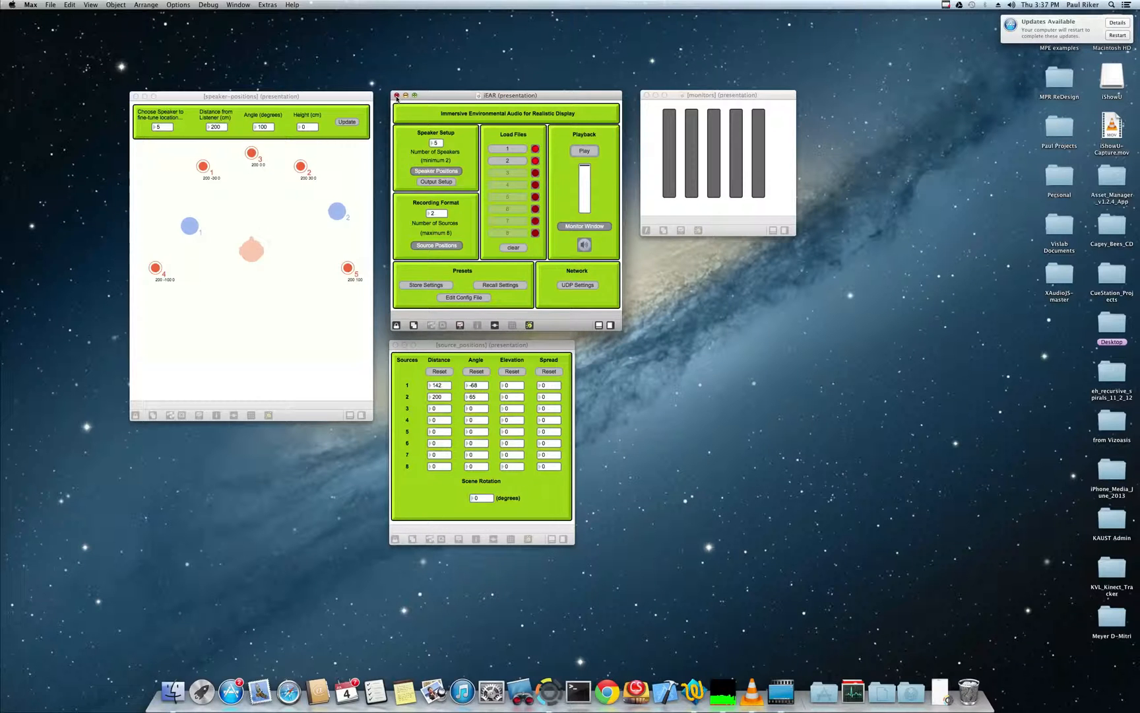
Close the iEAR patch and reopen it from the recent patchers
click(397, 96)
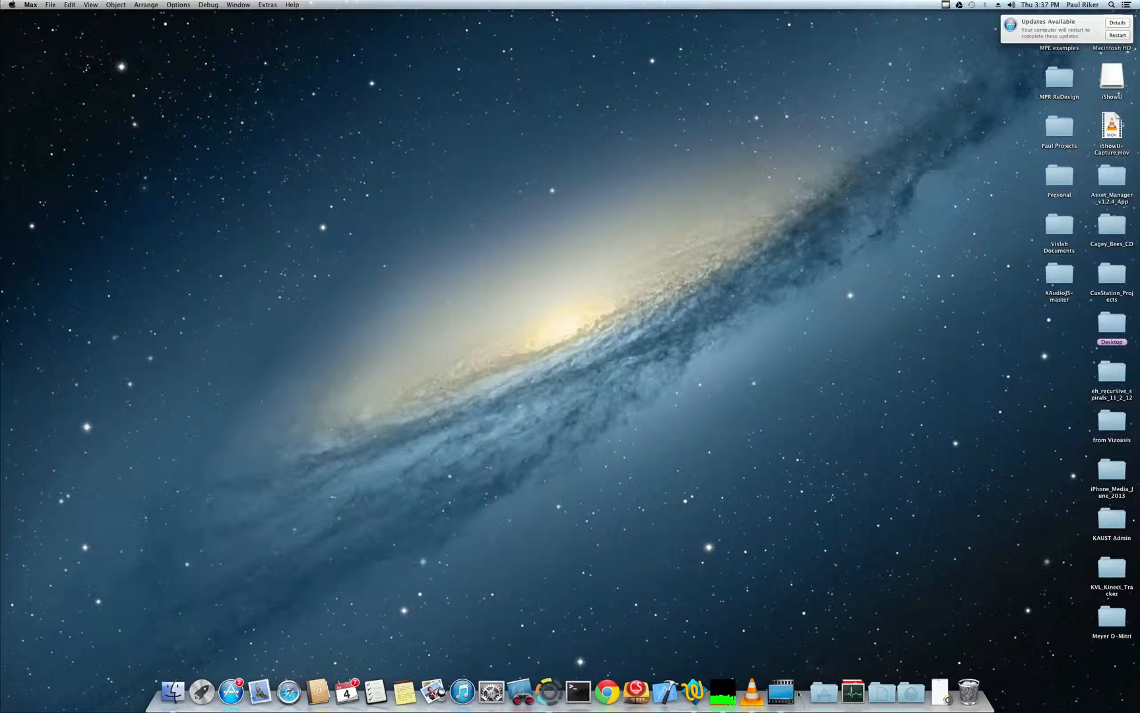
click(31, 4)
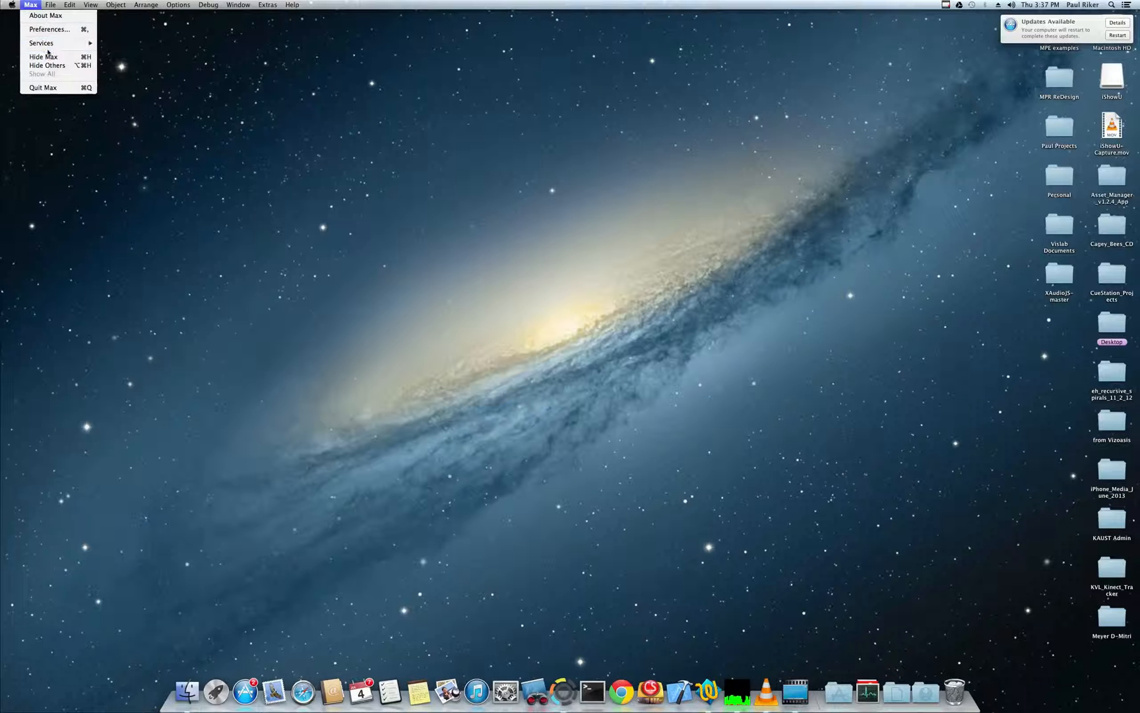
mouse_move(58, 5)
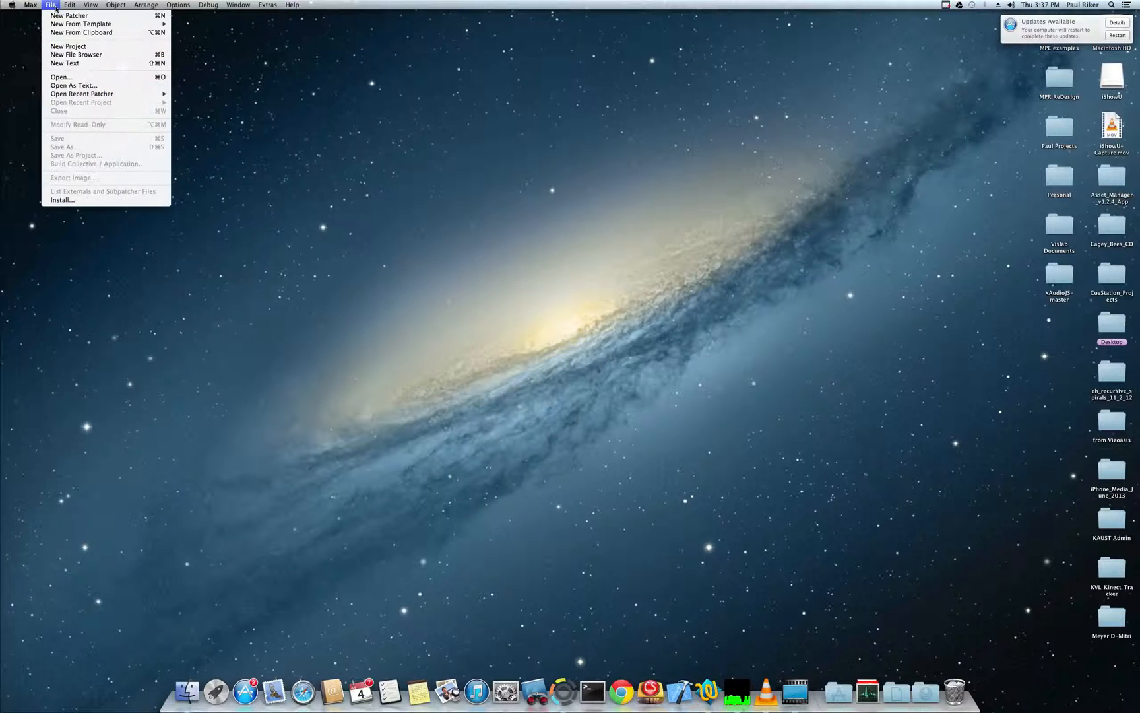
mouse_move(115, 96)
click(193, 98)
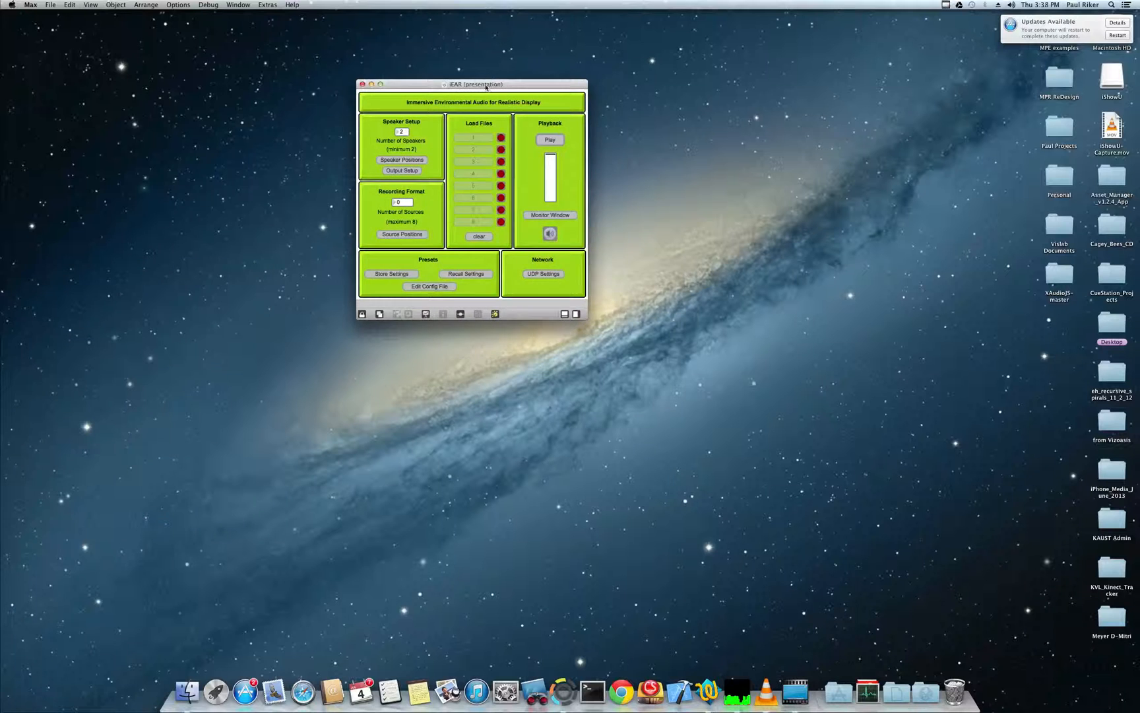
Open the speaker positions and source positions windows, and move the main patch clear of them
click(553, 229)
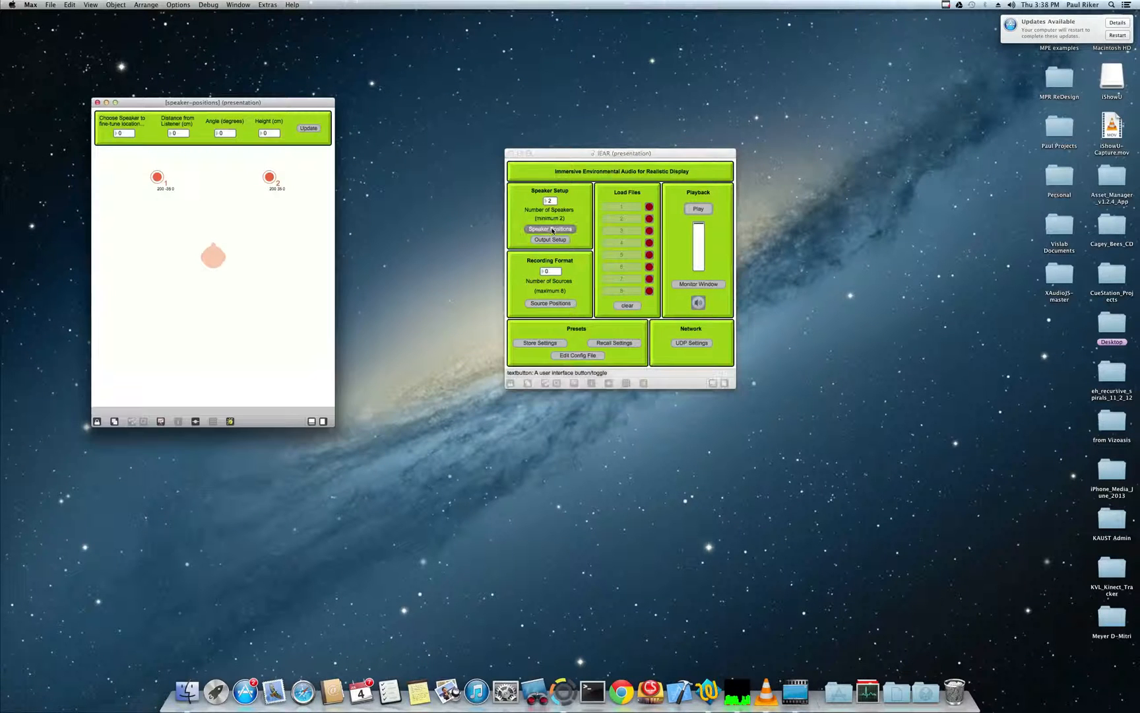
click(552, 304)
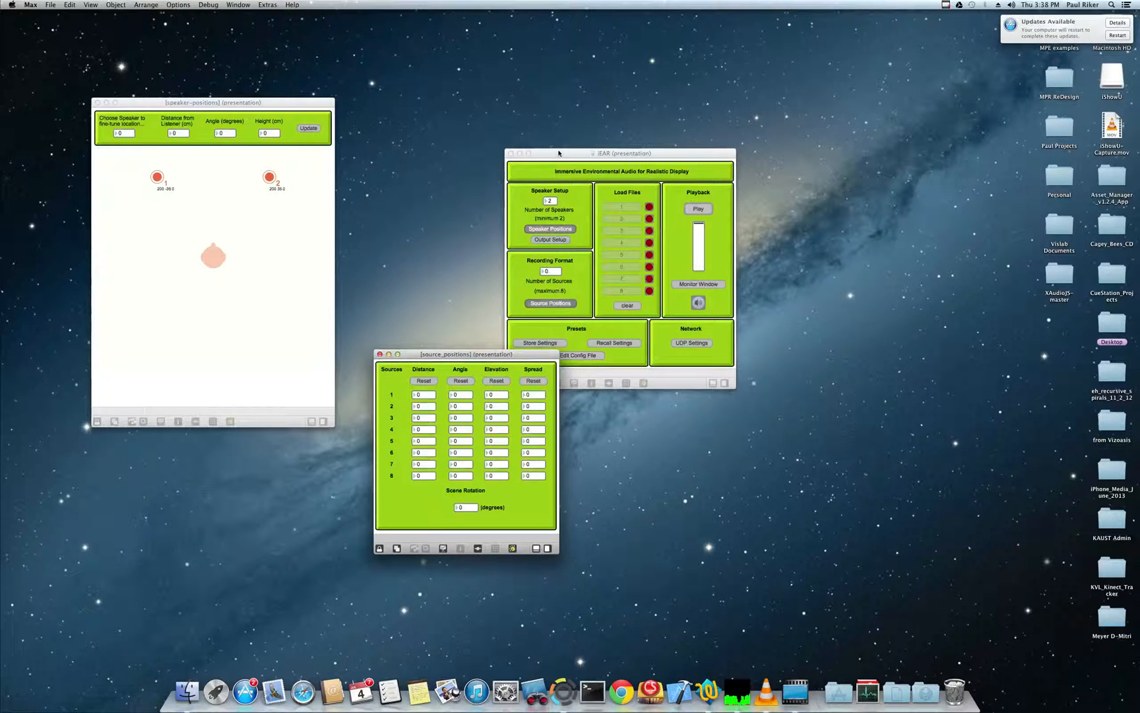
drag(558, 154, 552, 80)
Recall the stored settings from the zach_video.json preset
click(602, 271)
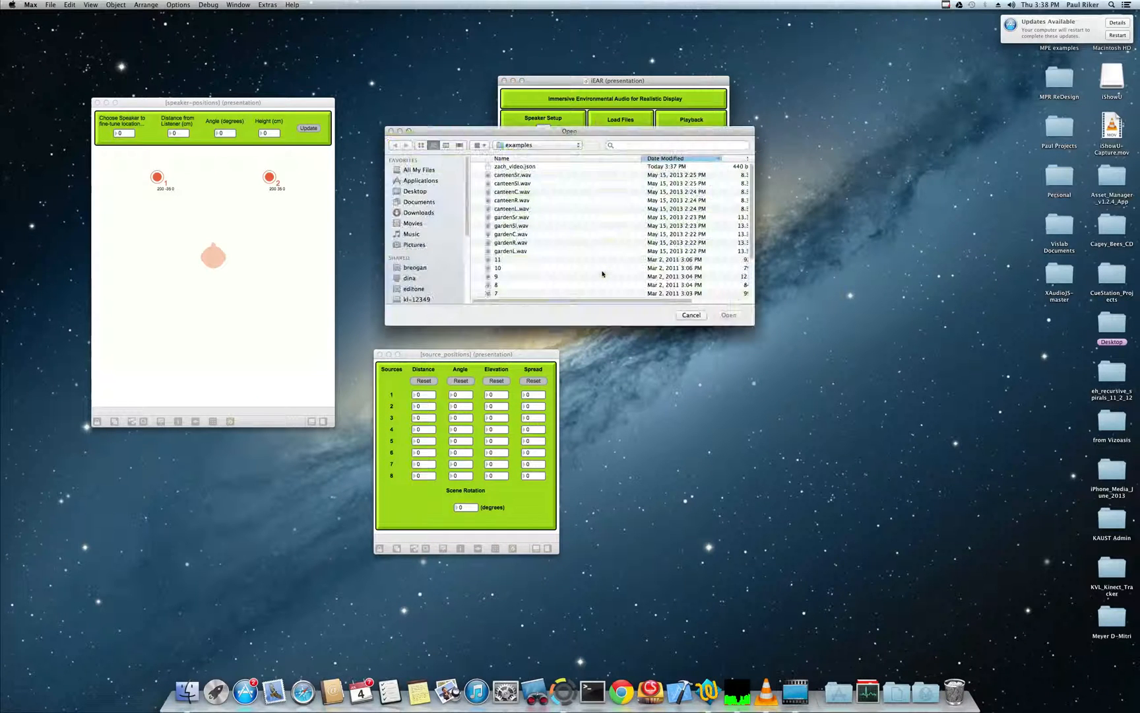
click(528, 167)
click(730, 315)
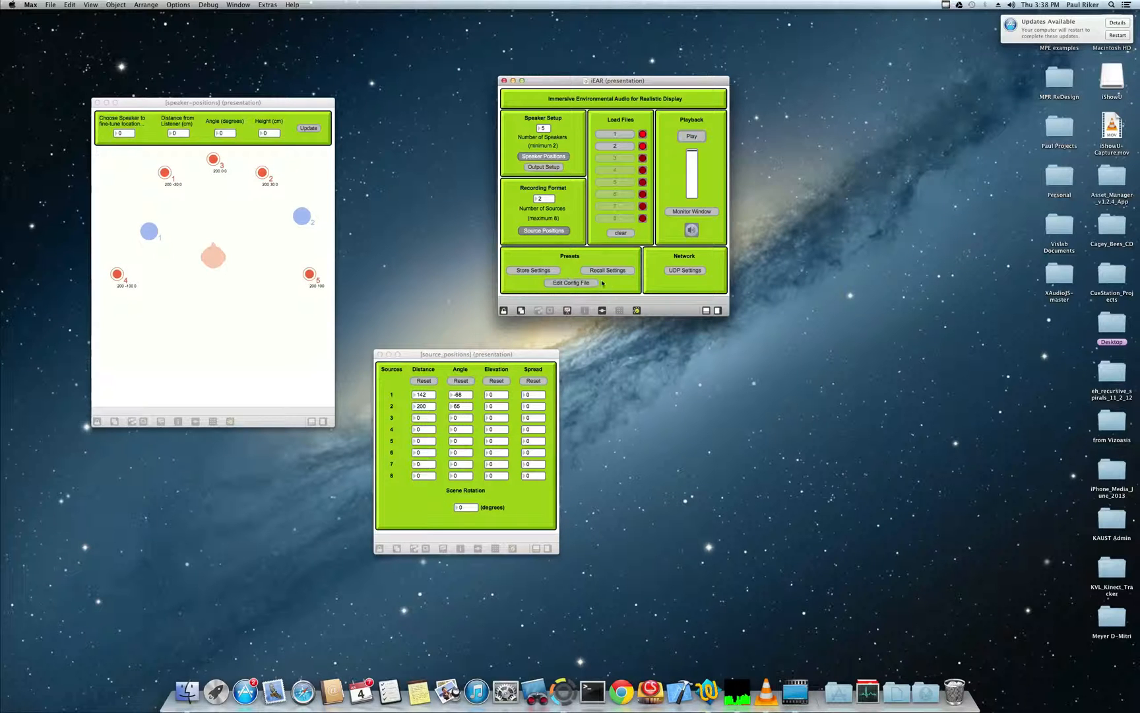
Rotate the scene to -2 degrees, move the source positions window aside, and return the rotation to 0 degrees
drag(465, 506, 468, 312)
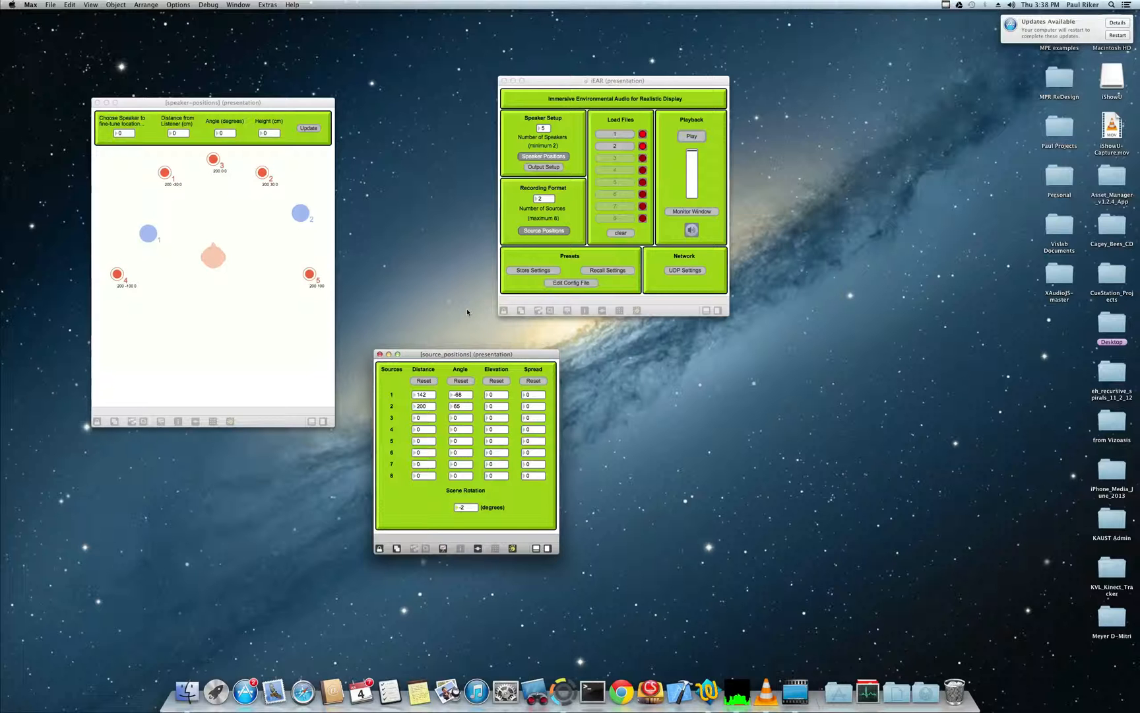
drag(453, 359, 603, 368)
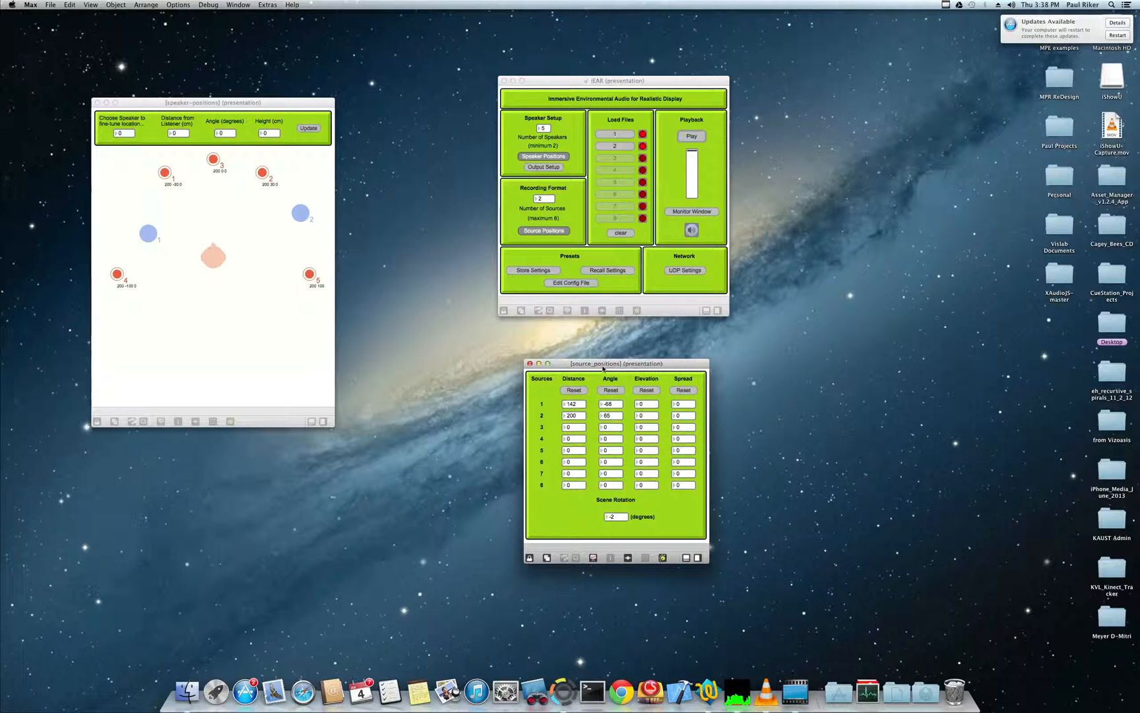
drag(623, 517, 664, 510)
Arrange the main patch beside the speaker positions window, with the source positions window directly beneath the main patch
drag(635, 367, 628, 339)
drag(610, 81, 608, 71)
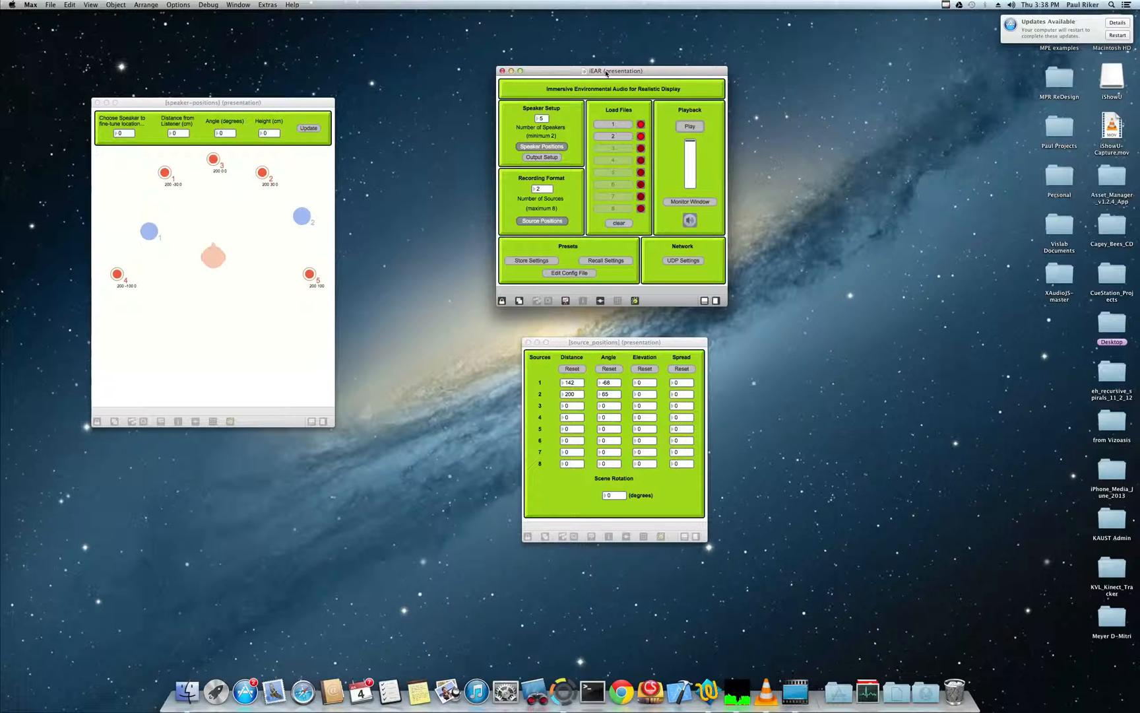
drag(606, 73, 411, 105)
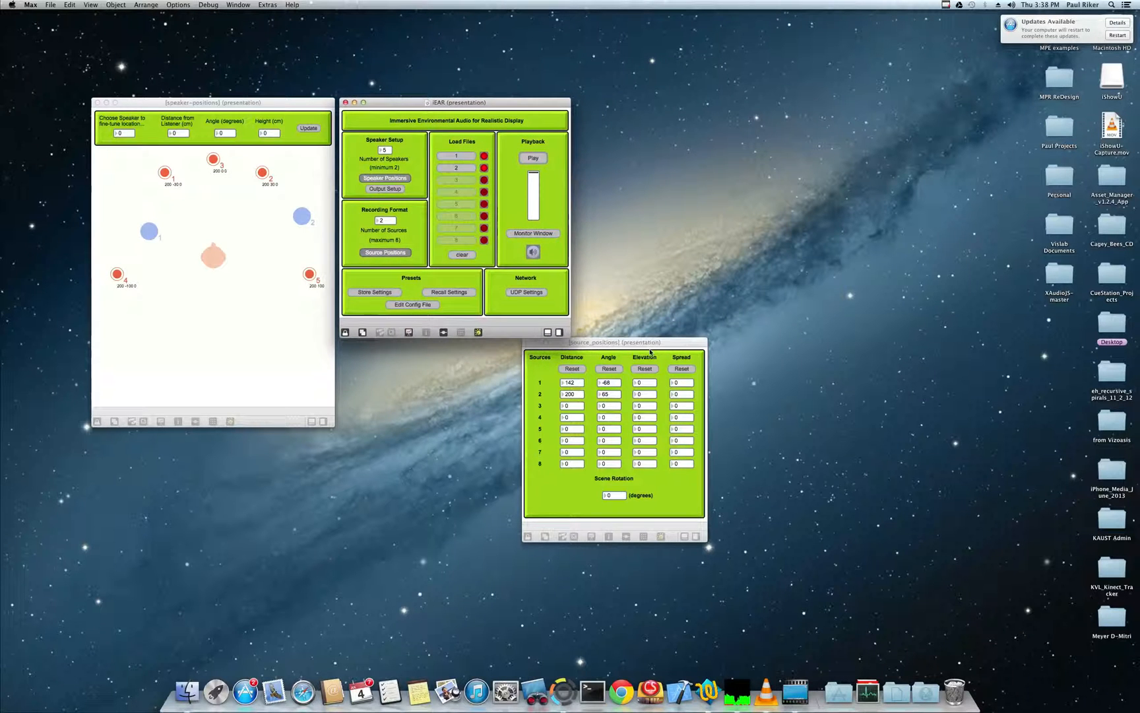
drag(650, 348, 468, 354)
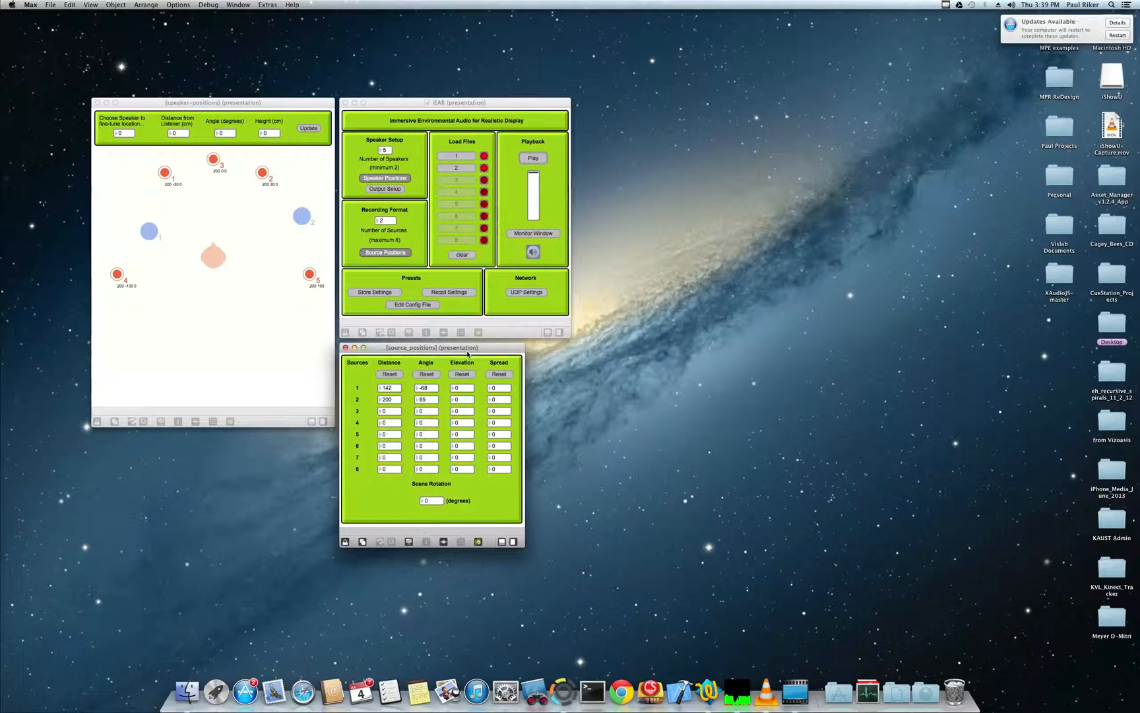